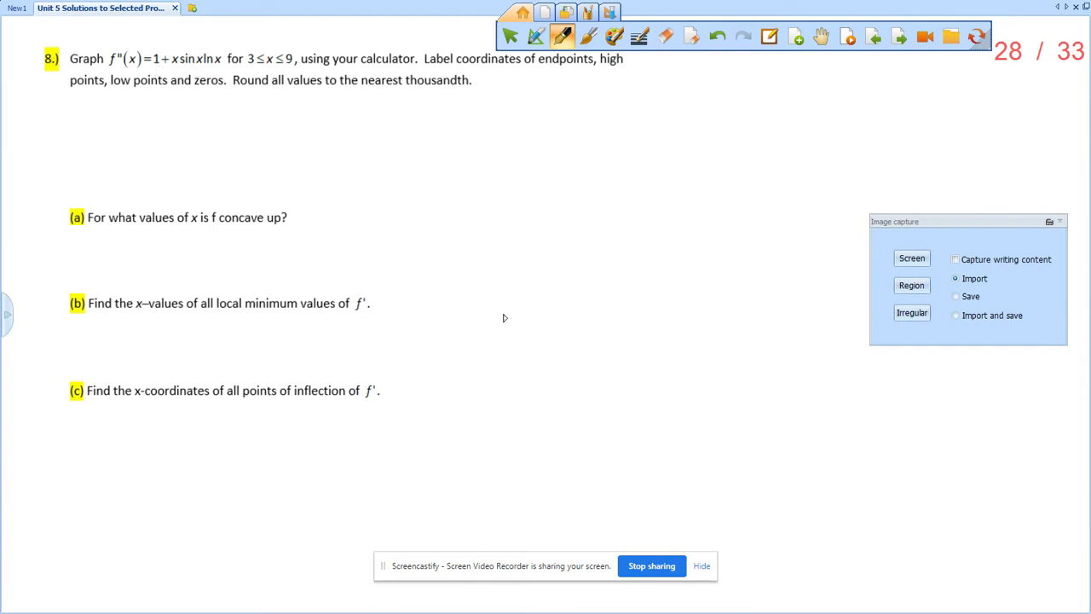
# In TI-SmartView CE, begin entering Y1 as 1+Xsin(X in the function editor
pyautogui.click(979, 37)
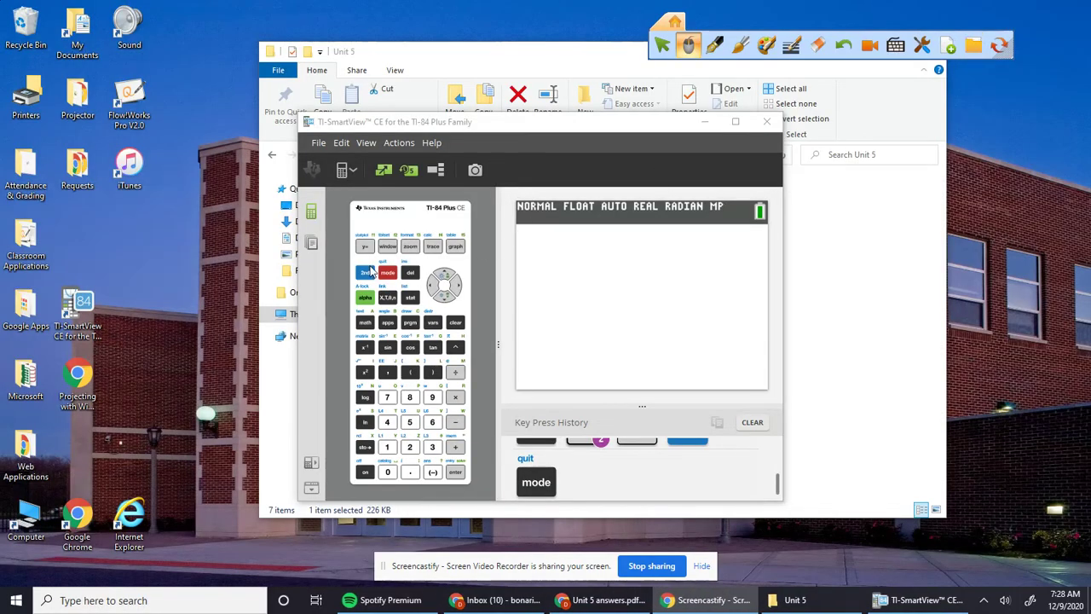
pyautogui.click(364, 246)
pyautogui.click(387, 448)
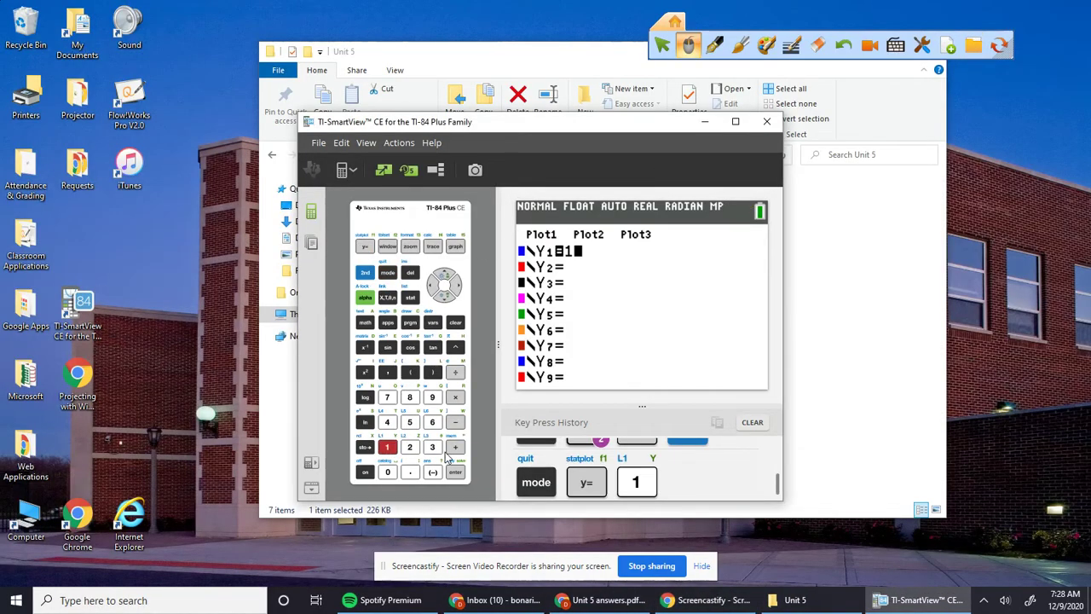
pyautogui.click(455, 447)
pyautogui.click(387, 347)
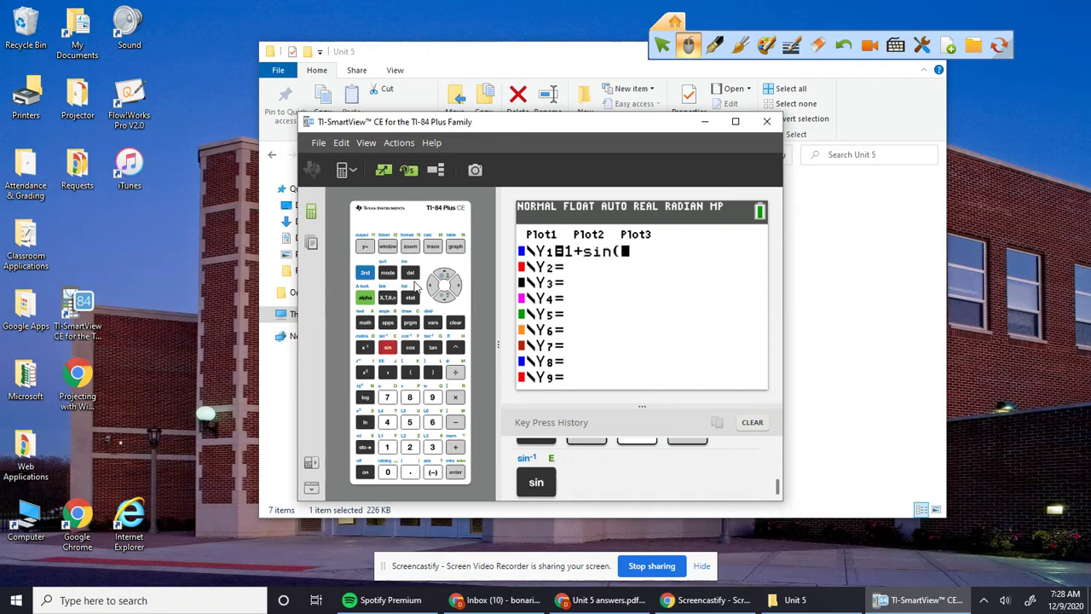
pyautogui.click(434, 284)
pyautogui.click(388, 298)
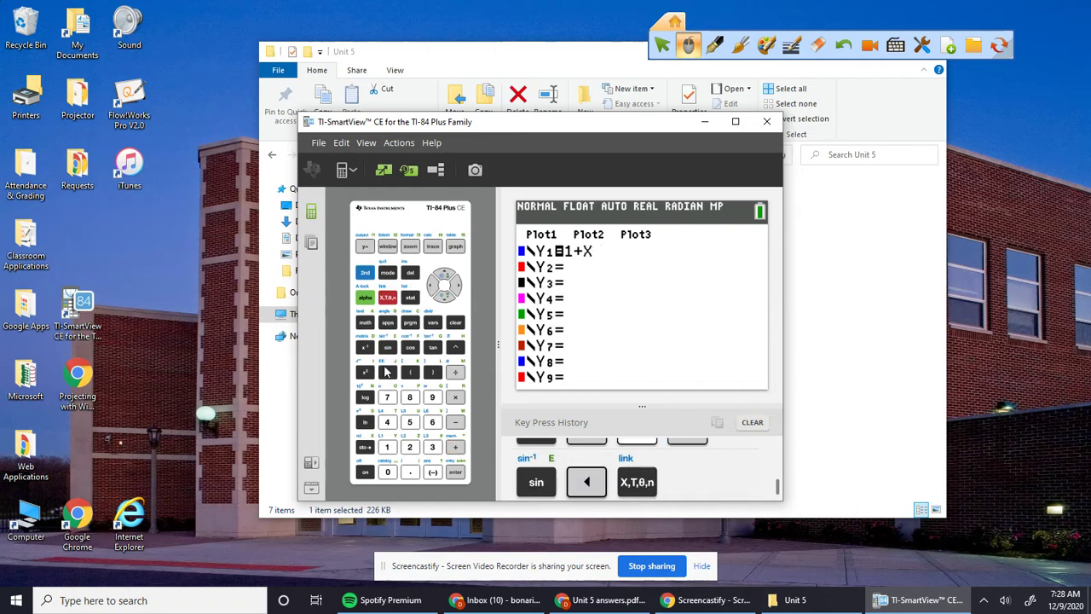
pyautogui.click(388, 346)
pyautogui.click(388, 299)
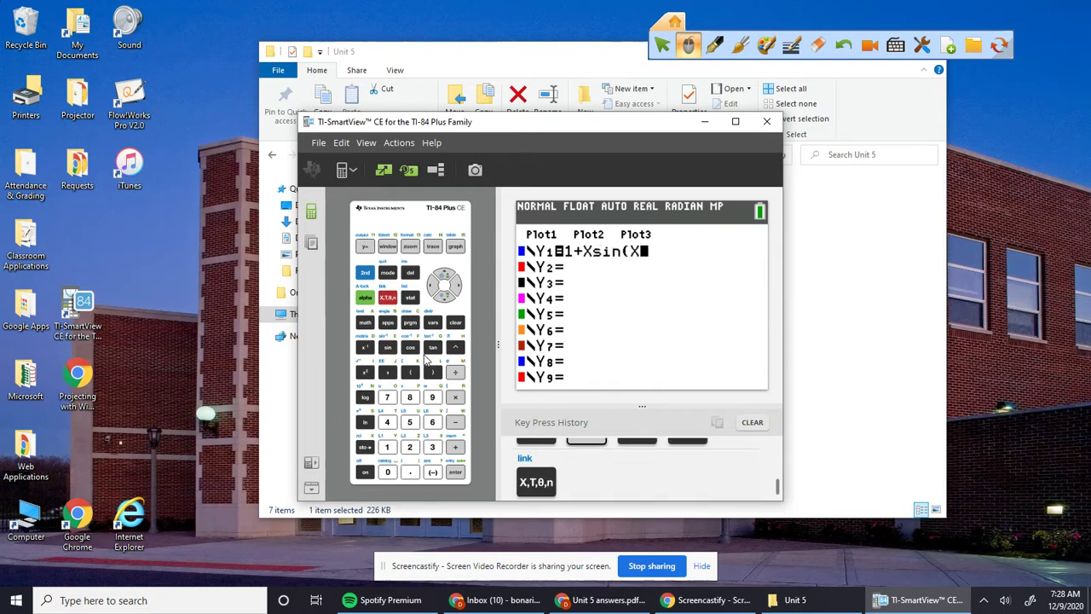
# Complete Y1 as 1+Xsin(X)ln(X) and confirm the calculator is in radian mode
pyautogui.click(433, 372)
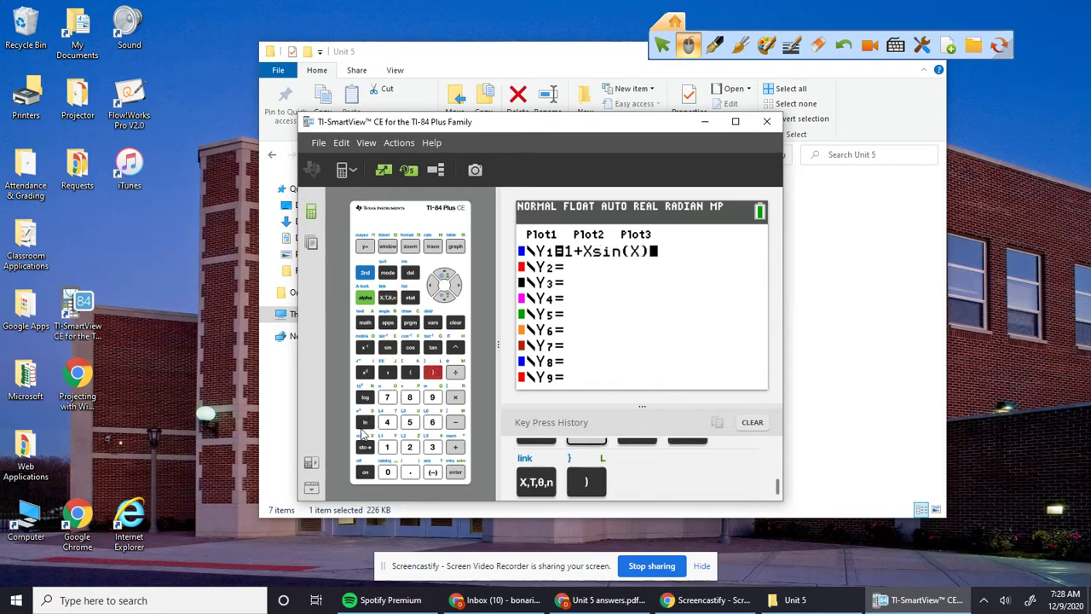
pyautogui.click(365, 423)
pyautogui.click(388, 298)
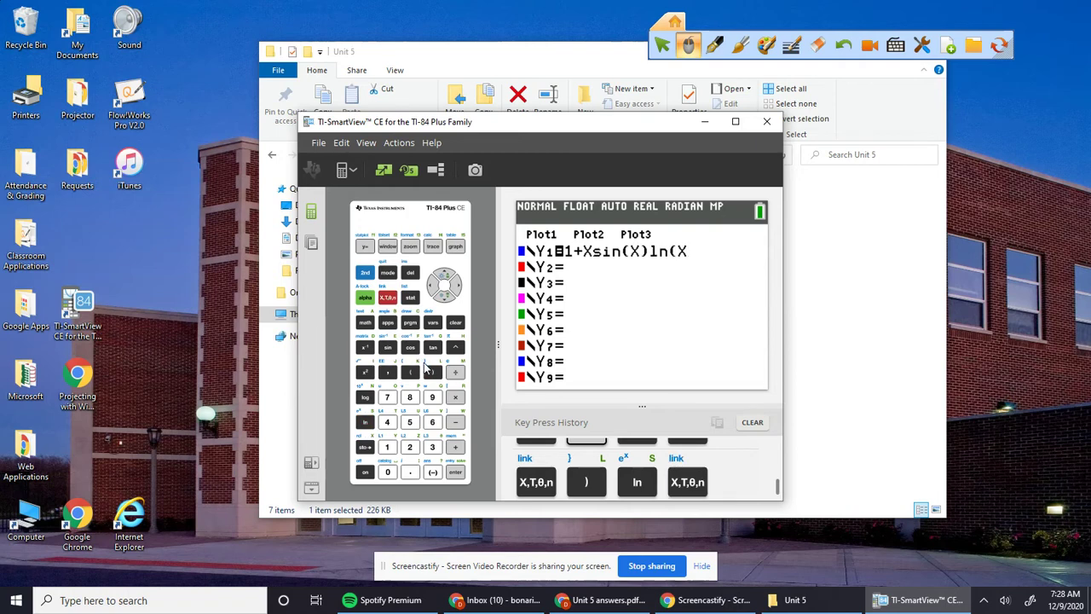
pyautogui.click(430, 373)
pyautogui.click(388, 272)
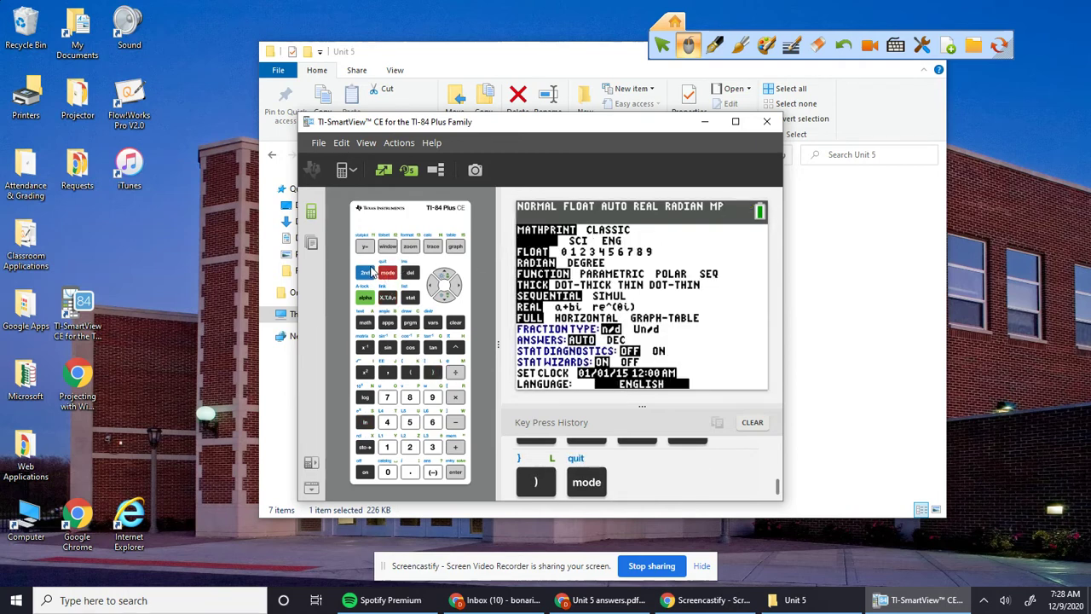
pyautogui.click(365, 273)
# Set the window to Xmin 3, Xmax 9, Ymin -5, Ymax 5 and graph Y1
pyautogui.click(388, 273)
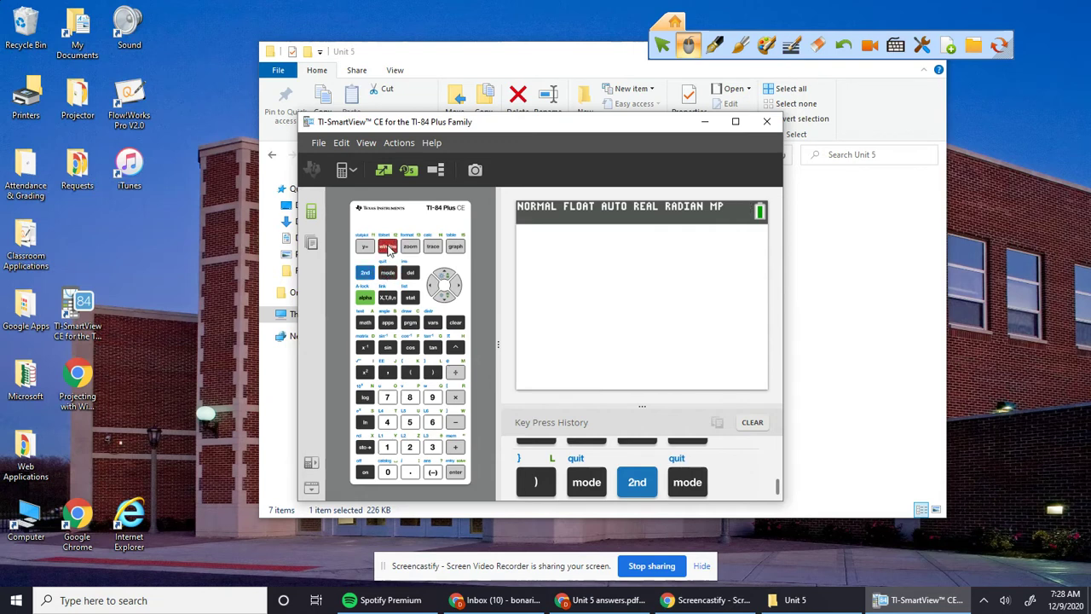
pyautogui.click(388, 246)
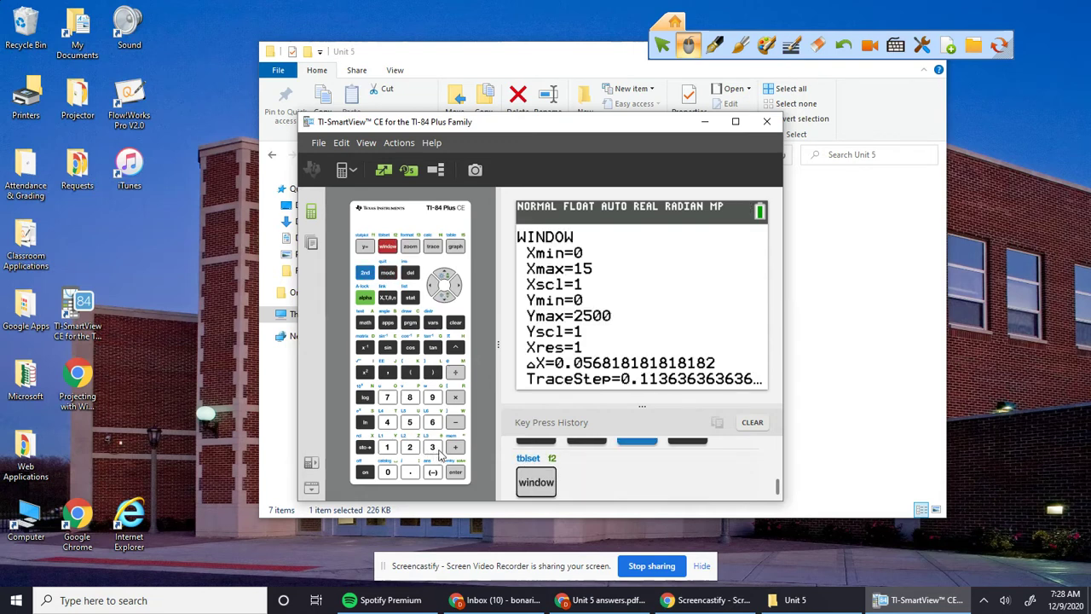
pyautogui.click(433, 449)
pyautogui.click(444, 297)
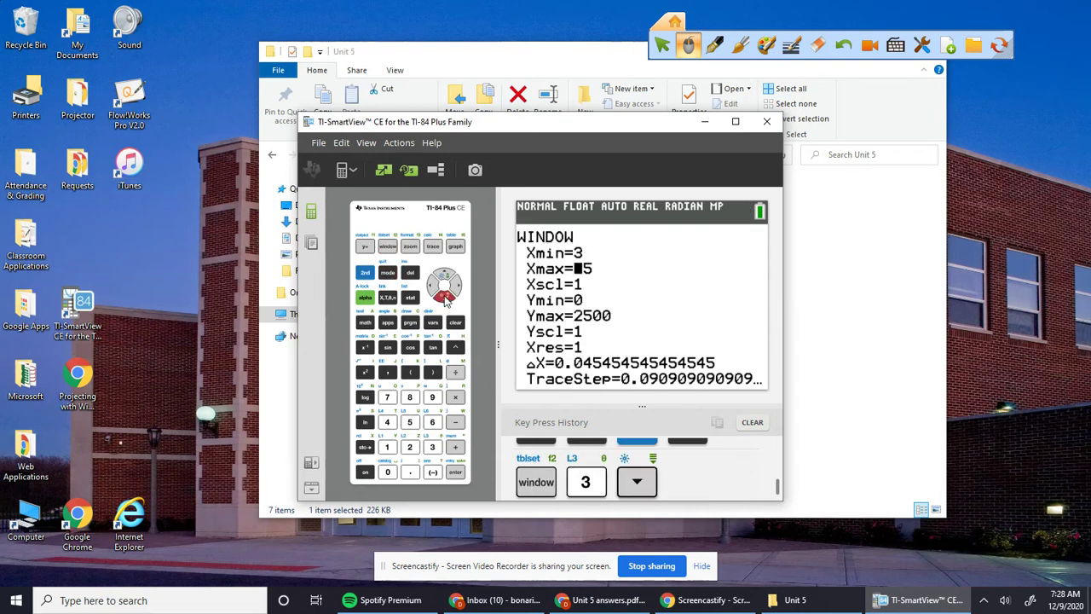
pyautogui.click(432, 397)
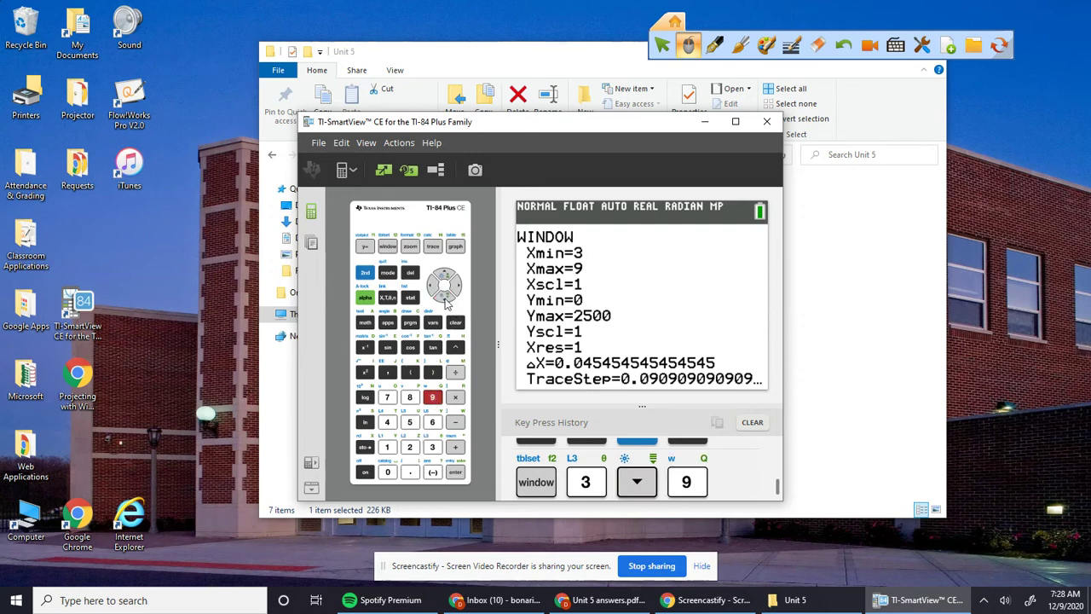
pyautogui.click(445, 296)
pyautogui.click(444, 297)
pyautogui.click(433, 471)
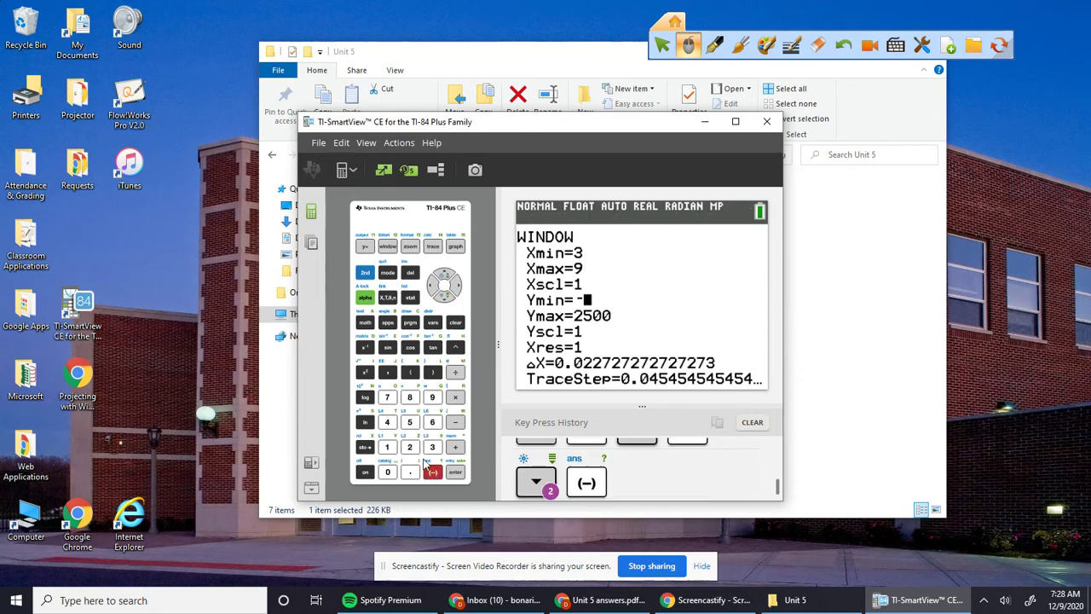
pyautogui.click(409, 422)
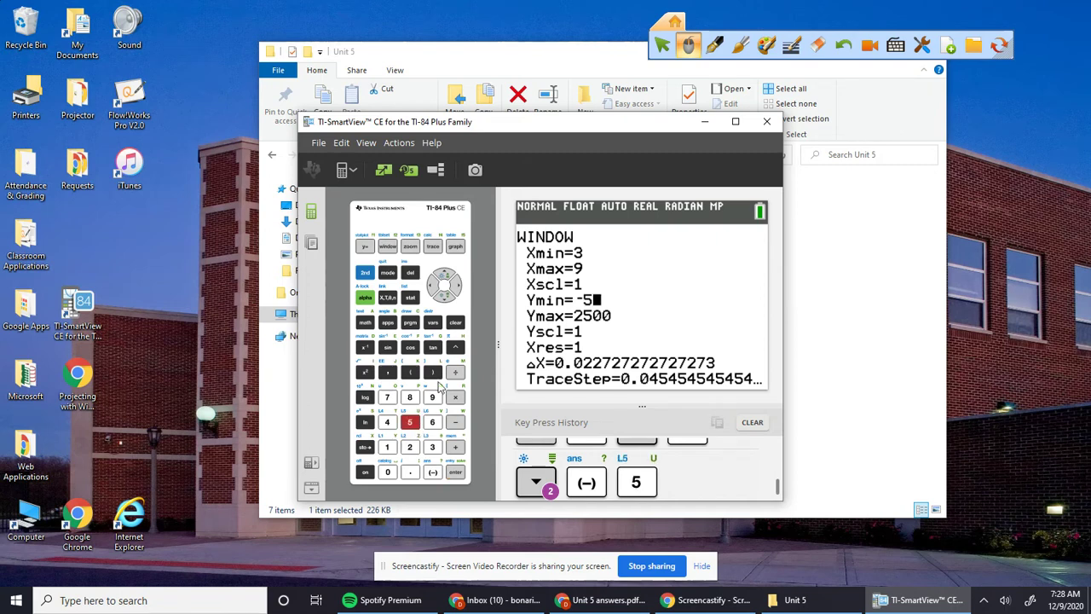
pyautogui.click(444, 295)
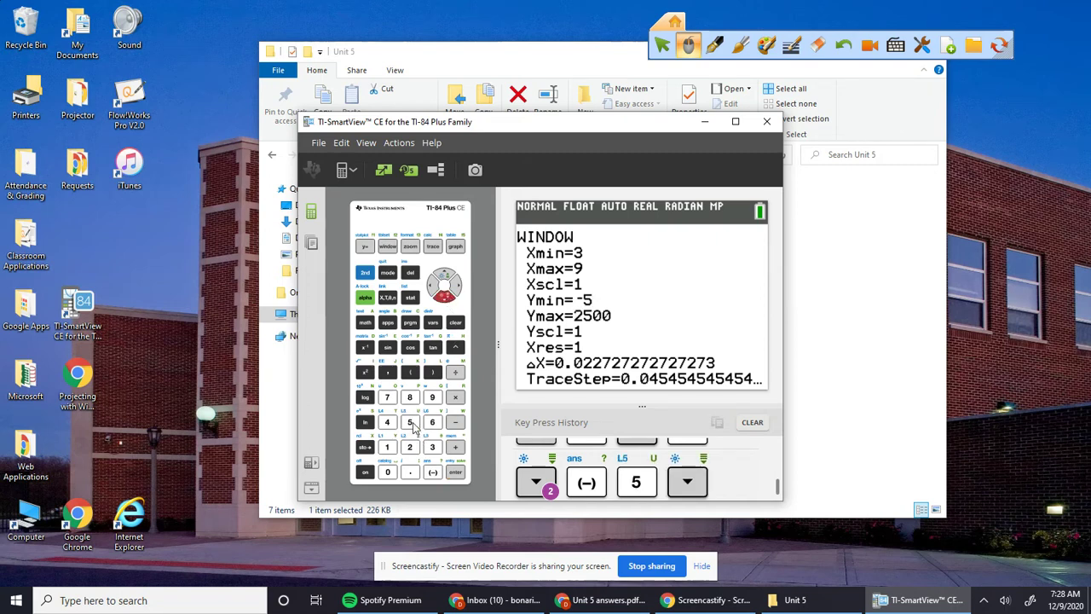
pyautogui.click(411, 424)
pyautogui.click(444, 298)
pyautogui.click(456, 246)
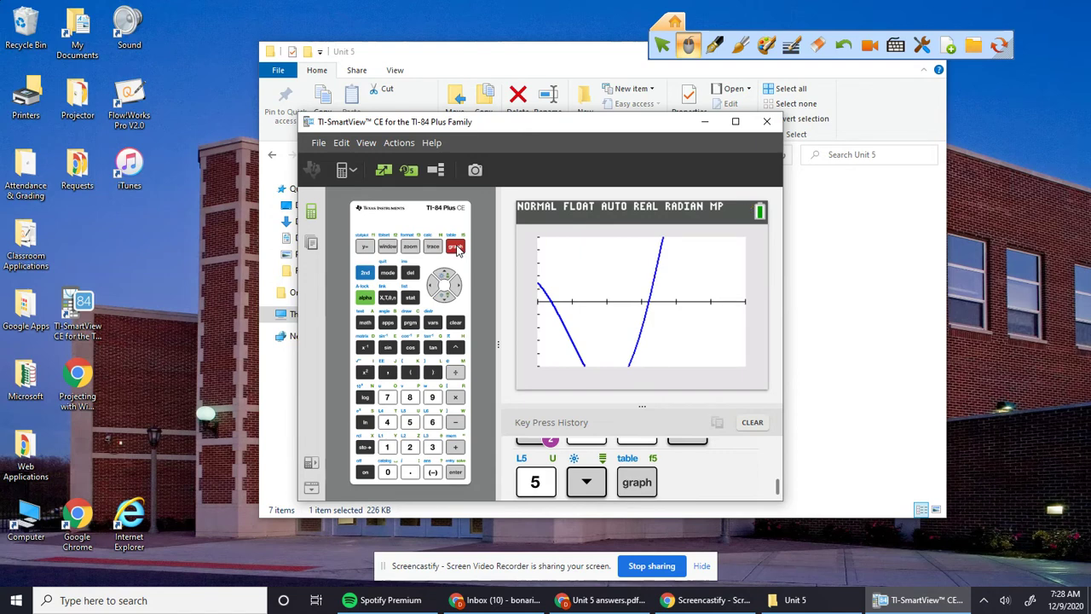
# Widen the y-range to Ymin -10 and Ymax 10, then redraw the graph
pyautogui.click(388, 246)
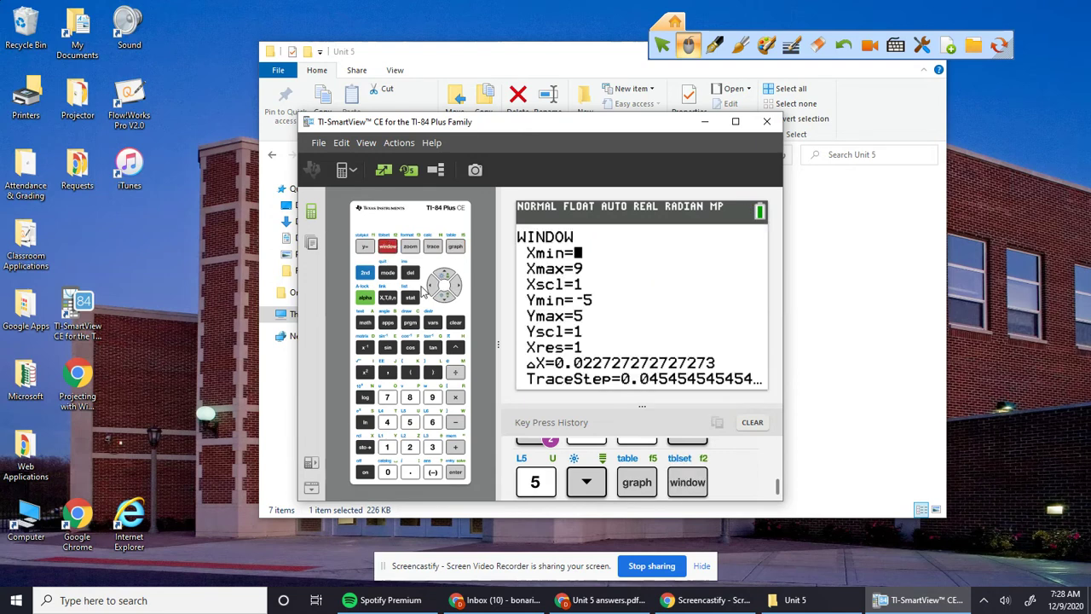
pyautogui.click(444, 296)
pyautogui.click(444, 296)
pyautogui.click(445, 296)
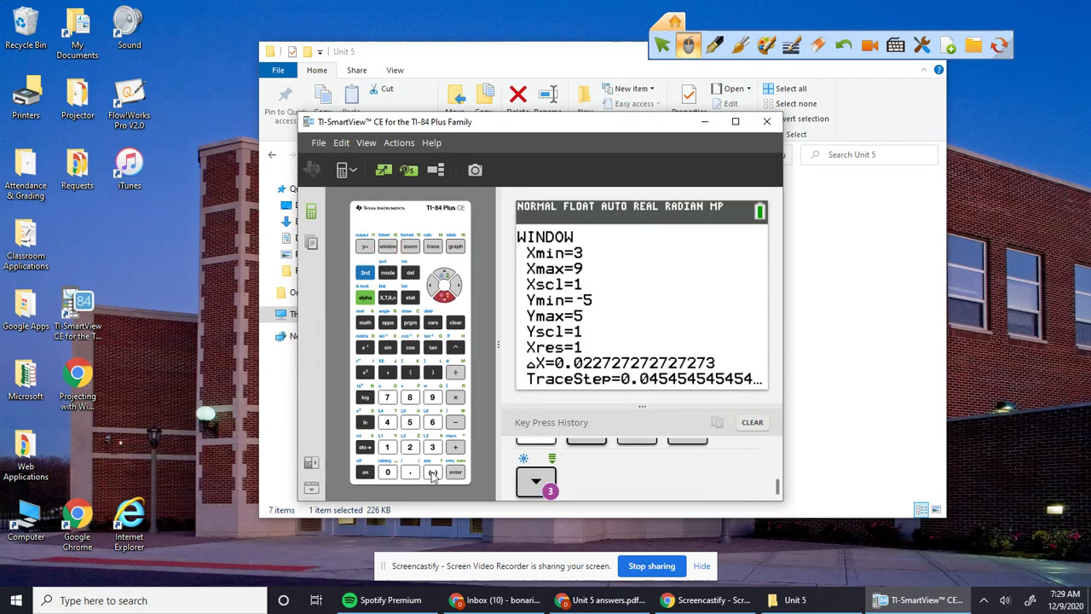
pyautogui.click(432, 472)
pyautogui.click(387, 446)
pyautogui.click(387, 471)
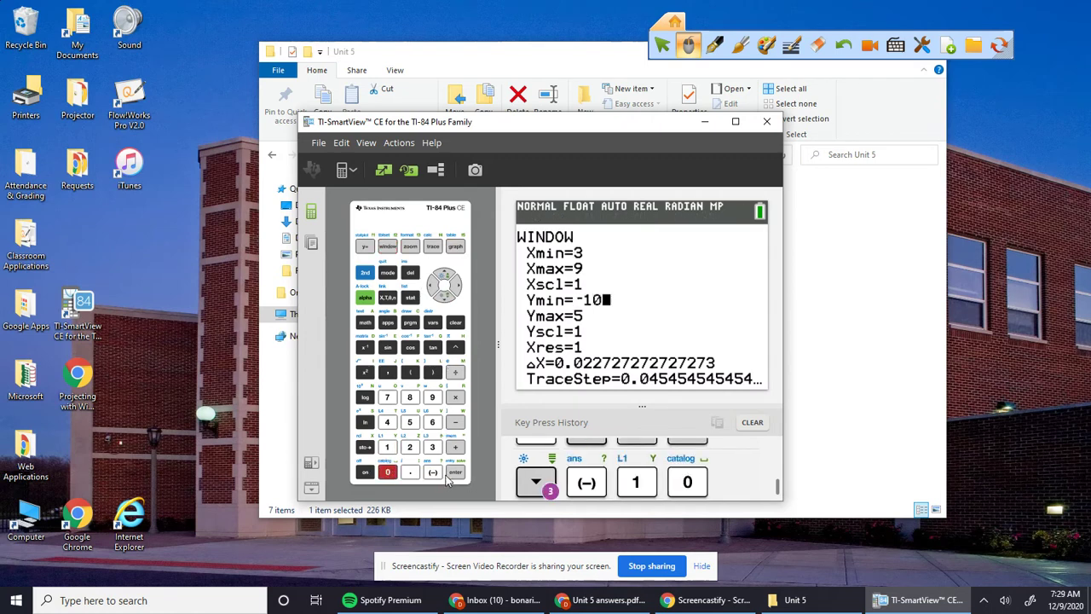
pyautogui.click(456, 472)
pyautogui.click(387, 447)
pyautogui.click(387, 472)
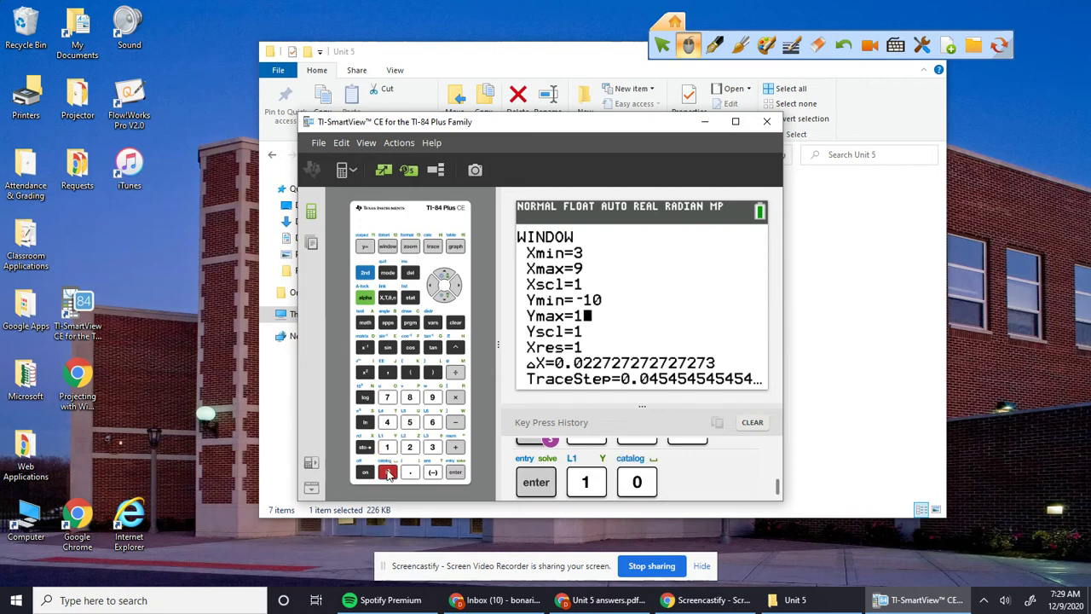
pyautogui.click(456, 248)
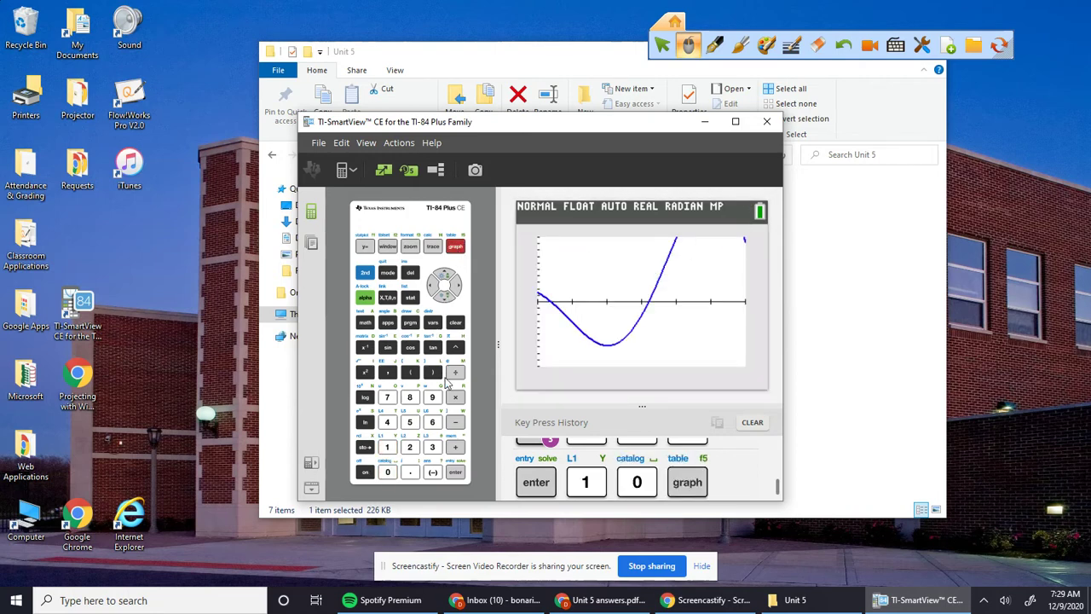
# Change Ymax to 15 and redraw the graph
pyautogui.click(387, 246)
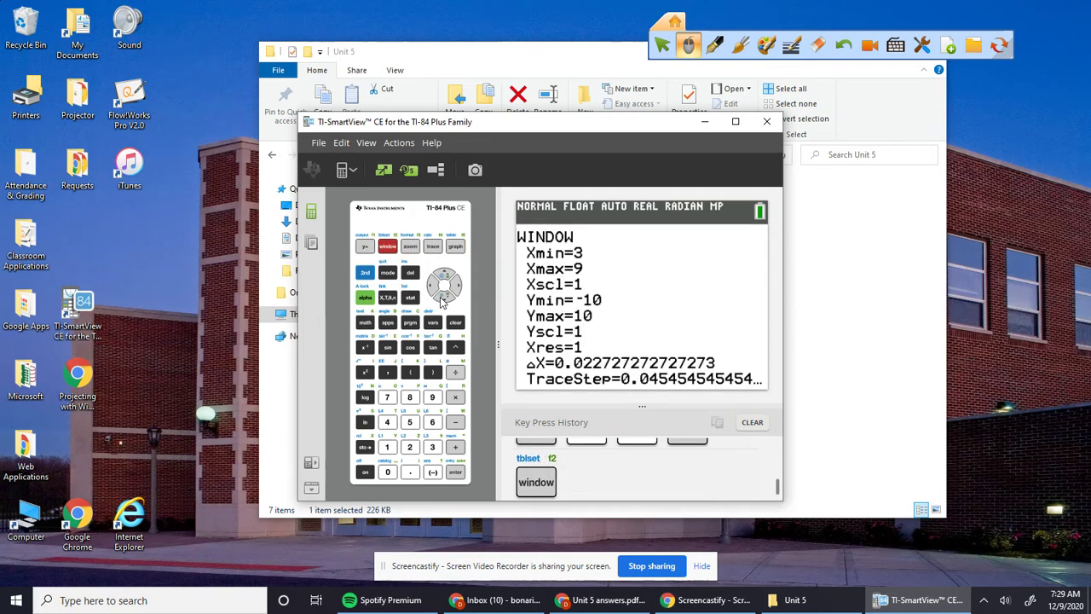
pyautogui.click(443, 296)
pyautogui.click(443, 296)
pyautogui.click(443, 296)
pyautogui.click(444, 296)
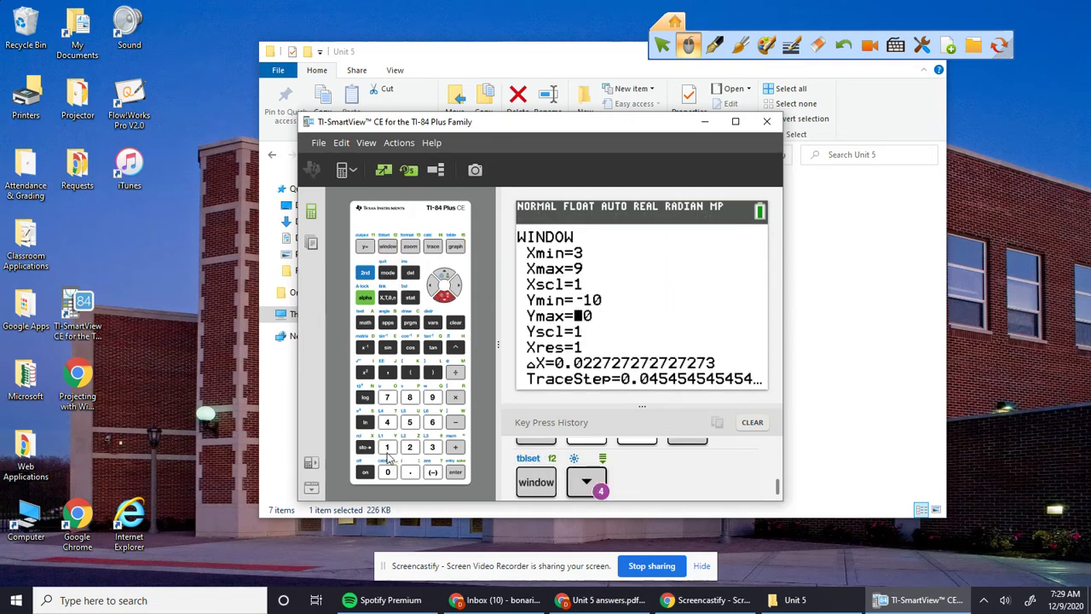
pyautogui.click(387, 447)
pyautogui.click(410, 422)
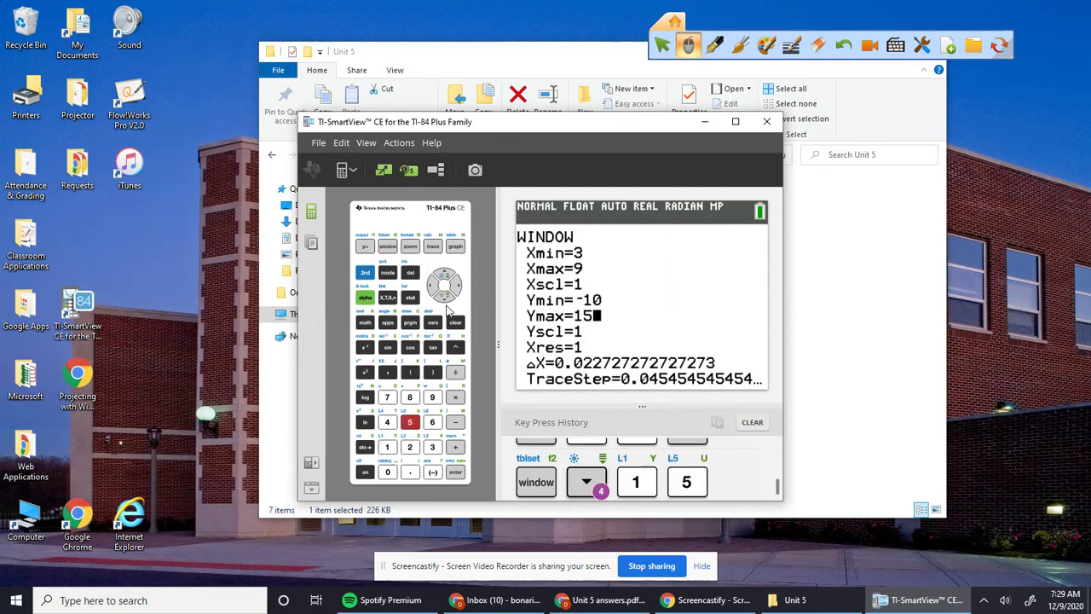
pyautogui.click(445, 297)
pyautogui.click(456, 247)
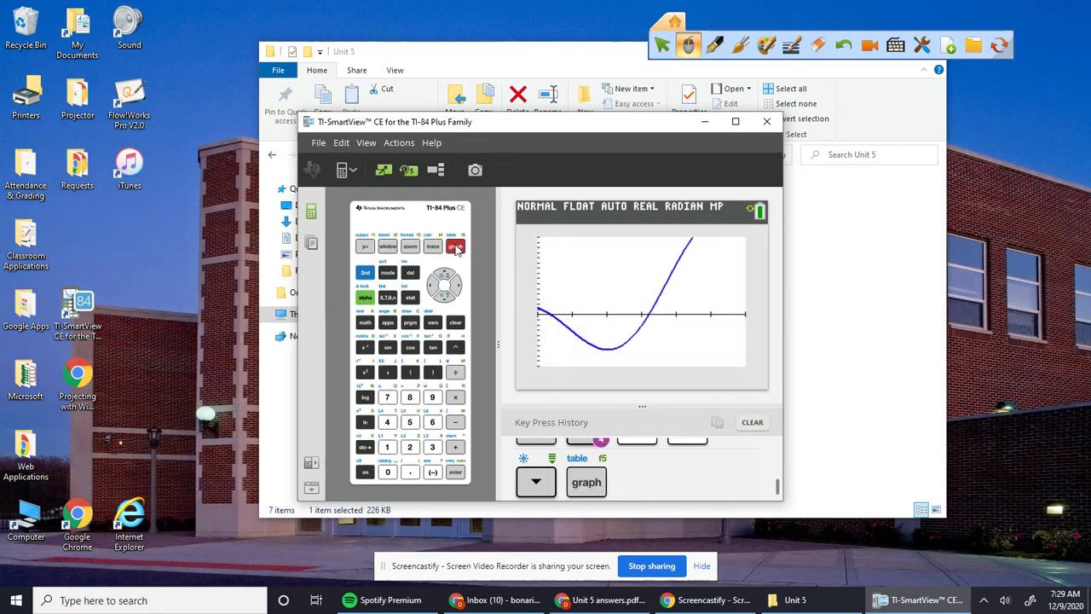
# Raise Ymax to 25 and redraw so the curve's whole peak fits on screen
pyautogui.click(388, 246)
pyautogui.tripleClick(444, 297)
pyautogui.click(445, 297)
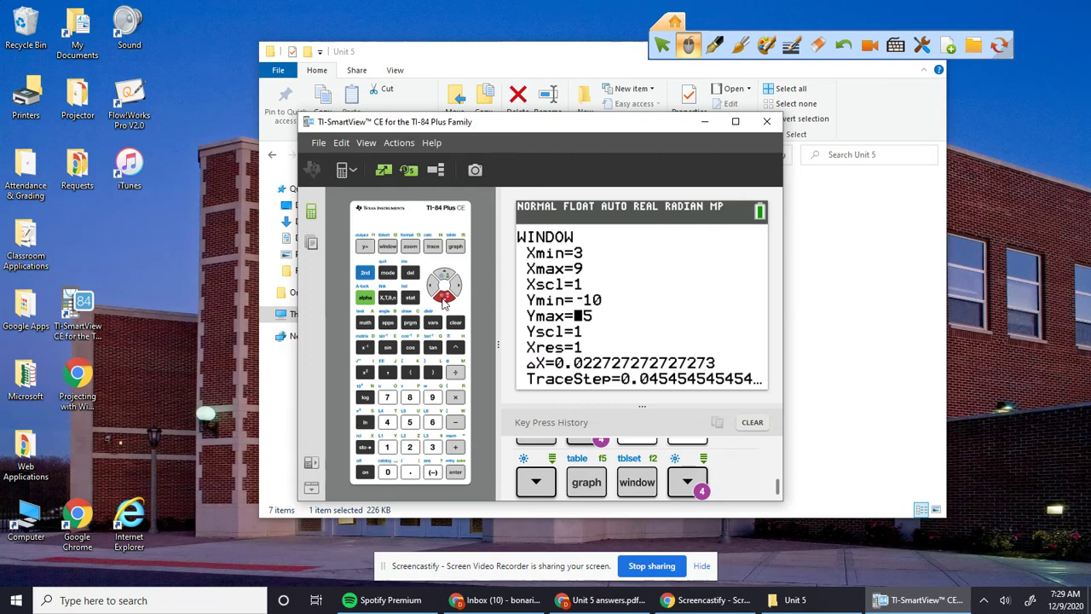
pyautogui.click(409, 447)
pyautogui.click(409, 422)
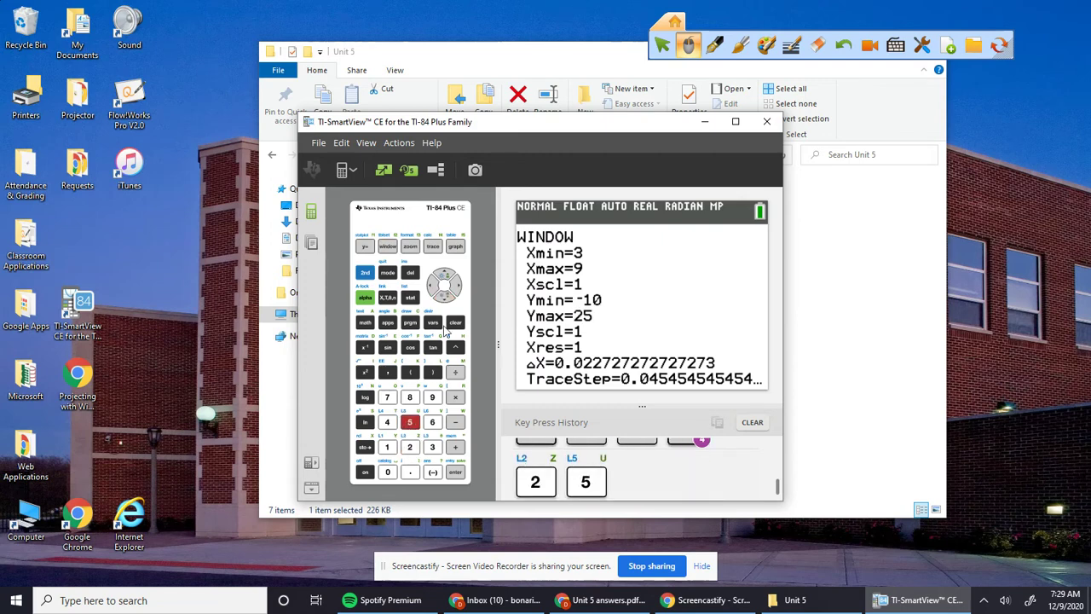
pyautogui.click(455, 246)
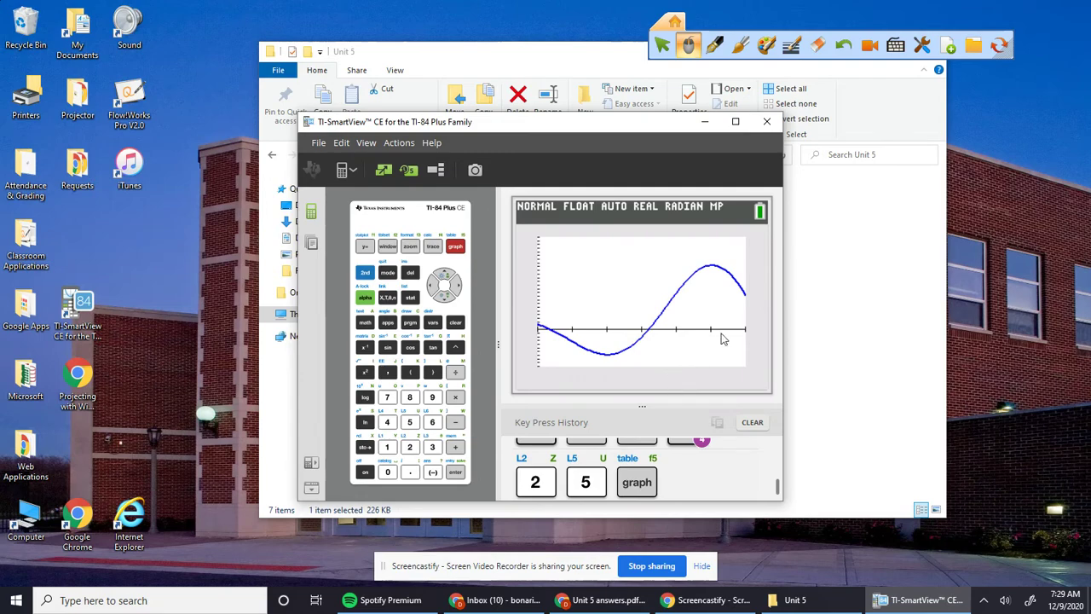
# Capture the calculator's graph screen as an image and place it beside part (a) on the Problem 8 page
pyautogui.click(999, 44)
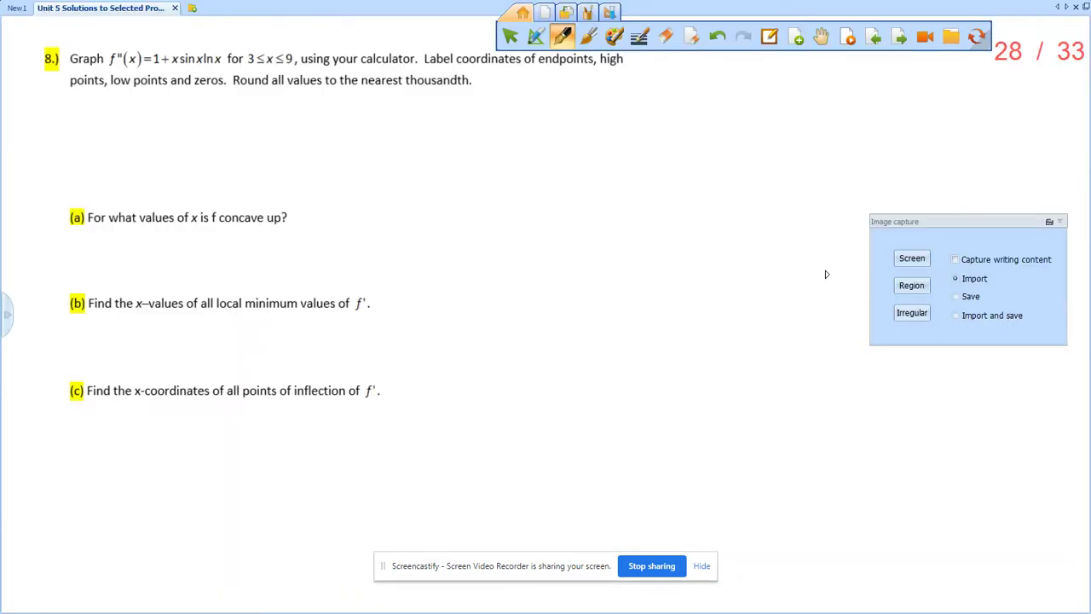
pyautogui.click(913, 288)
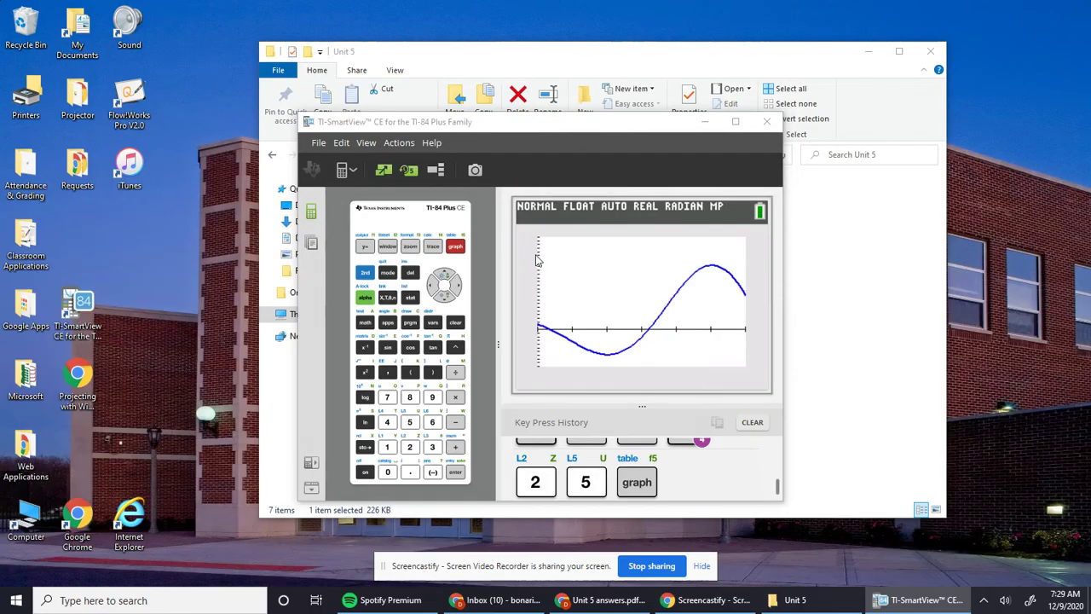
pyautogui.moveTo(536, 237); pyautogui.dragTo(758, 381)
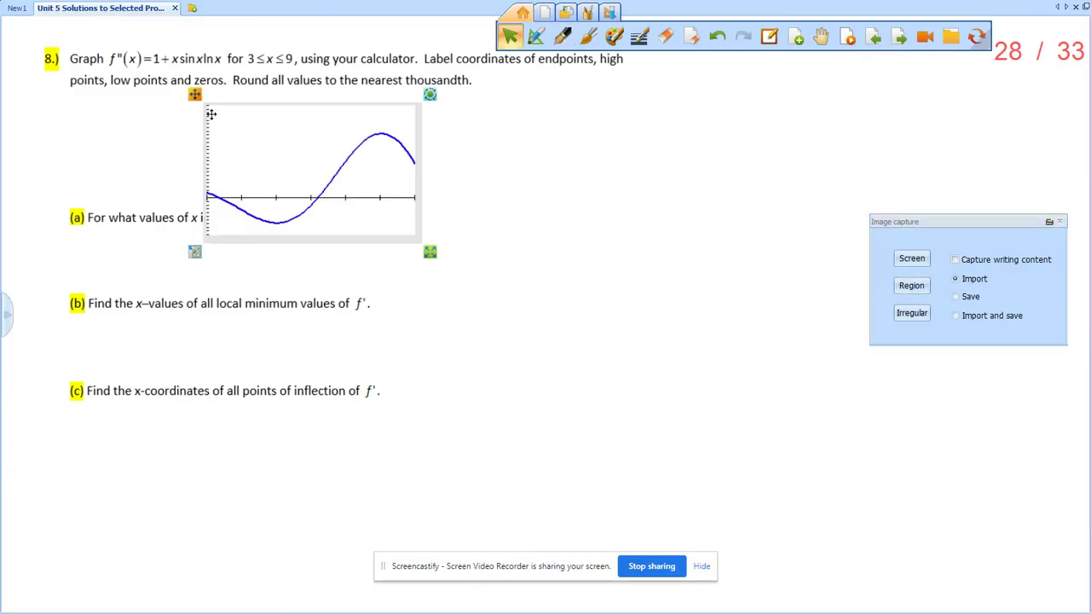
pyautogui.moveTo(334, 172); pyautogui.dragTo(599, 173)
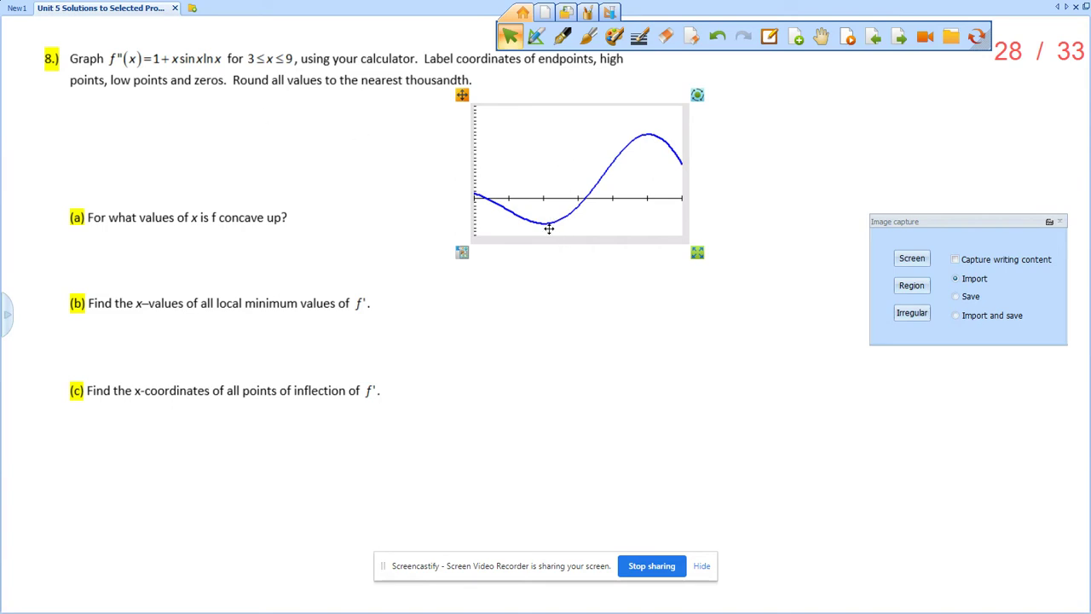
# Trace Y1 at x=3 to read y=1.4651085, then return to the Problem 8 page
pyautogui.click(978, 36)
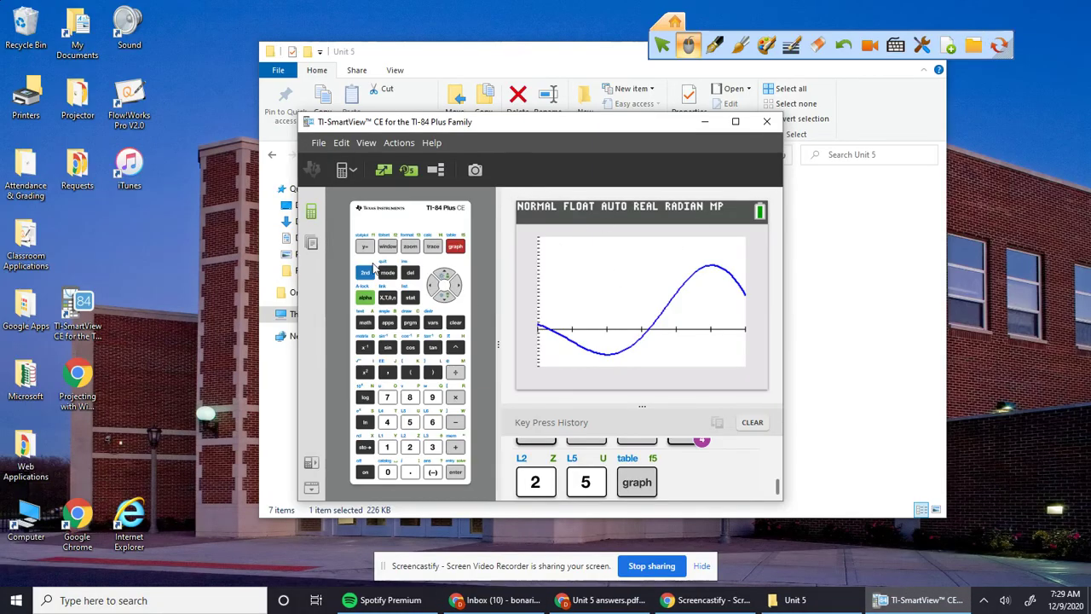
pyautogui.click(434, 246)
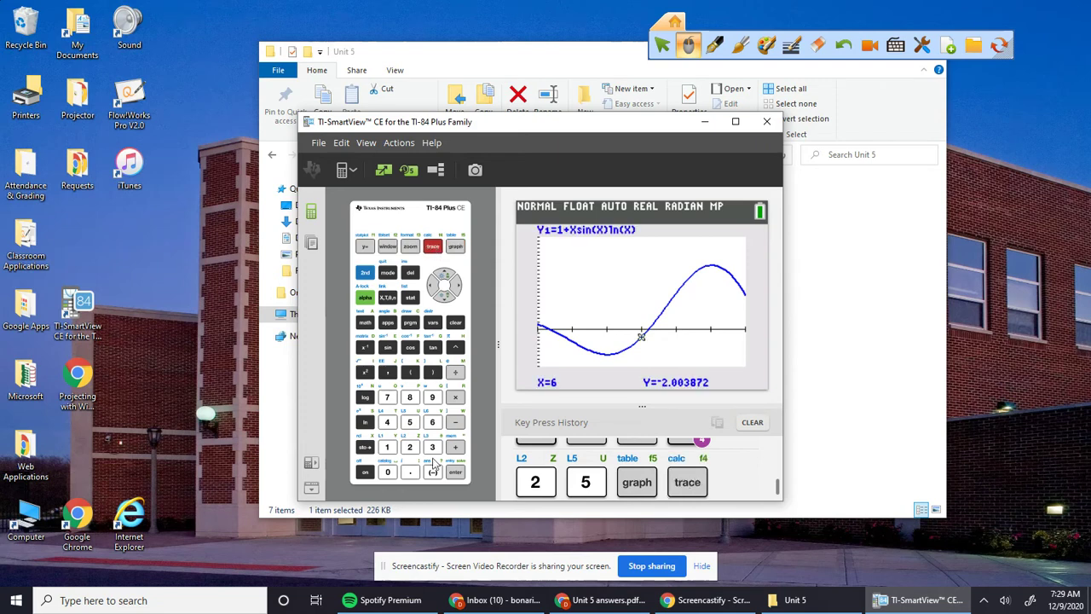
pyautogui.click(432, 446)
pyautogui.click(456, 473)
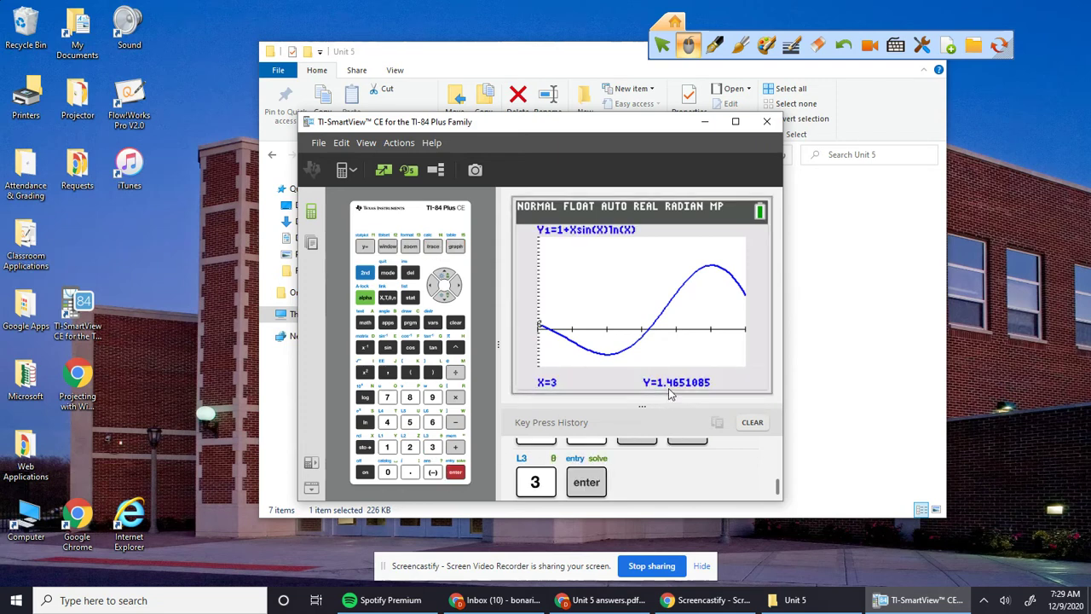
pyautogui.click(998, 45)
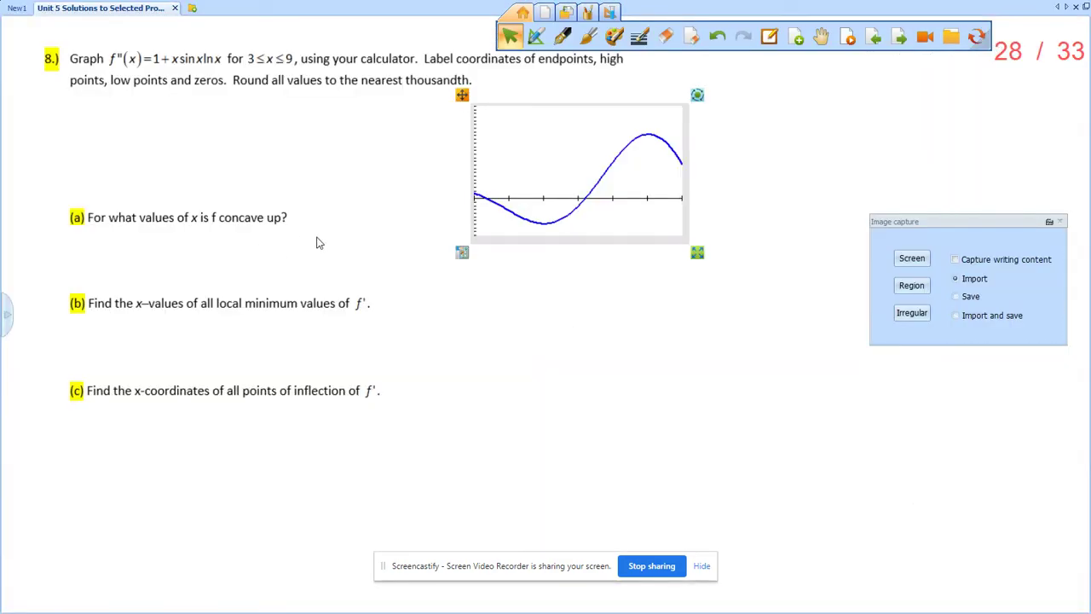
# With the pen, handwrite the label (3, 1.465) beside the graph's left end
pyautogui.press('p')
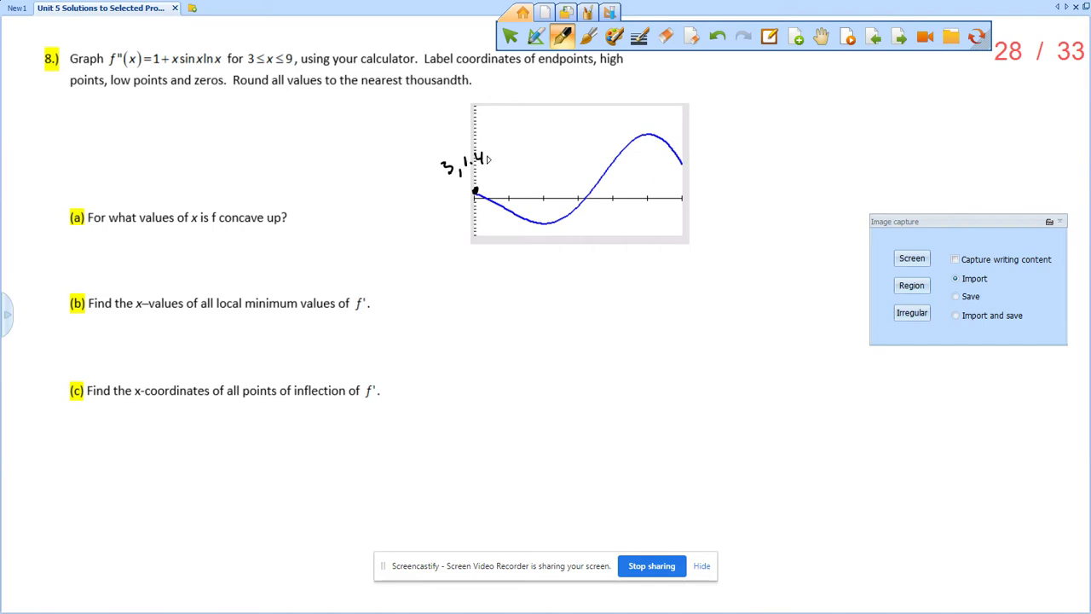
pyautogui.moveTo(504, 139); pyautogui.dragTo(509, 163)
pyautogui.moveTo(436, 151); pyautogui.dragTo(439, 179)
# Trace Y1 at x=9 to read y=9.1496518, then return to the Problem 8 page
pyautogui.click(977, 36)
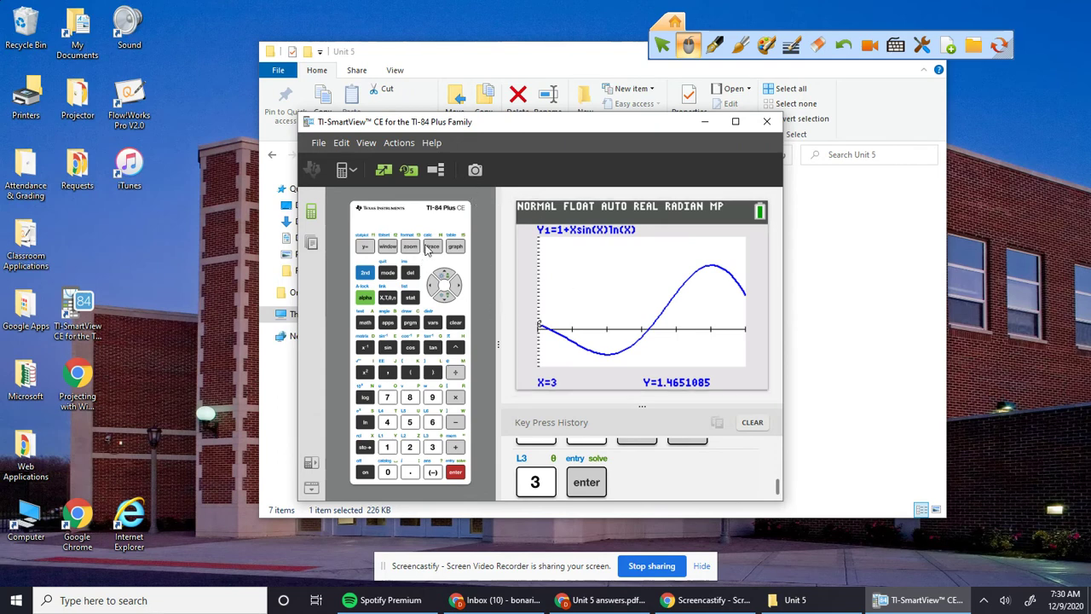
pyautogui.click(433, 247)
pyautogui.click(432, 397)
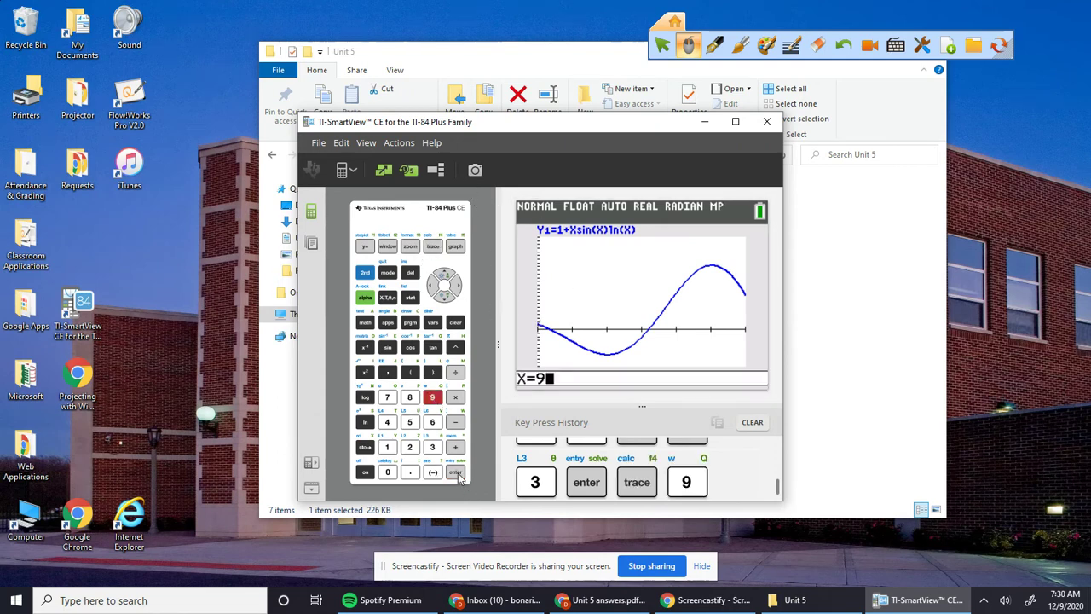
pyautogui.click(461, 476)
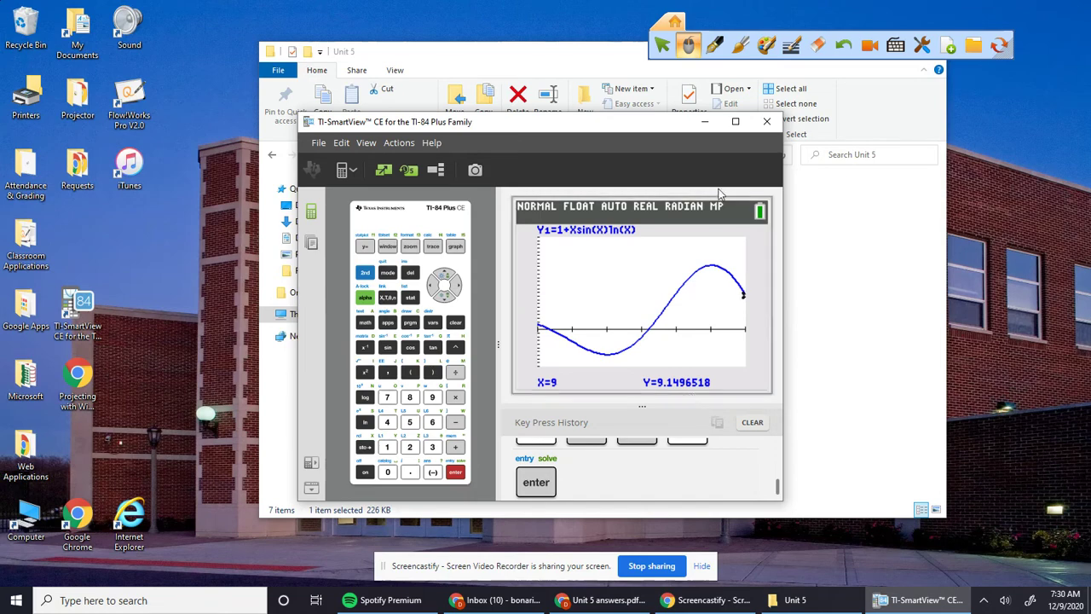
pyautogui.click(1002, 50)
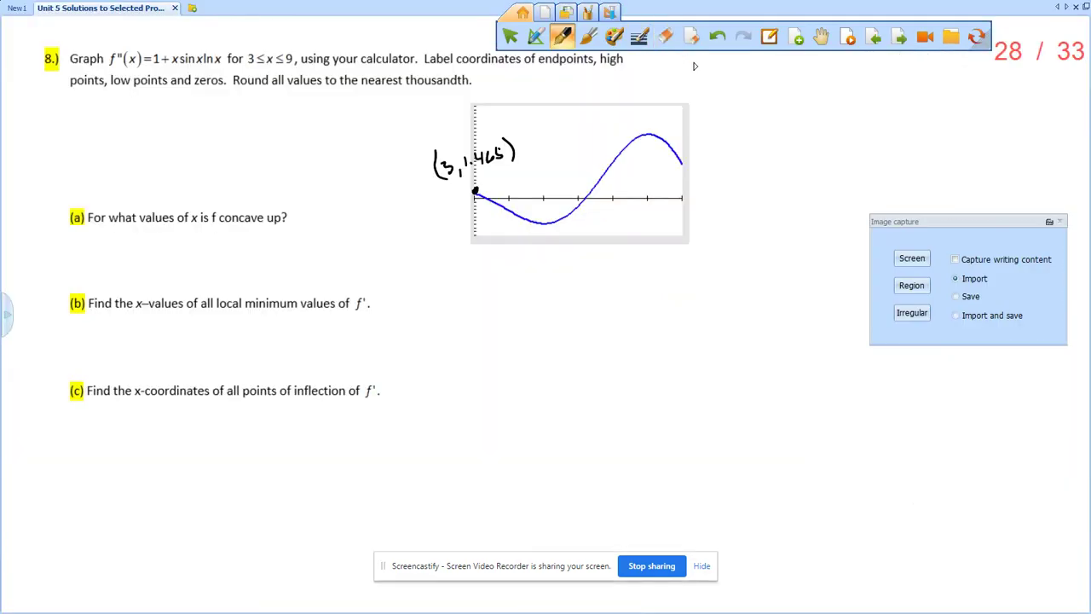
# Dot the curve's right endpoint and write its label 9, 9.150) beside it
pyautogui.click(689, 161)
pyautogui.click(1001, 39)
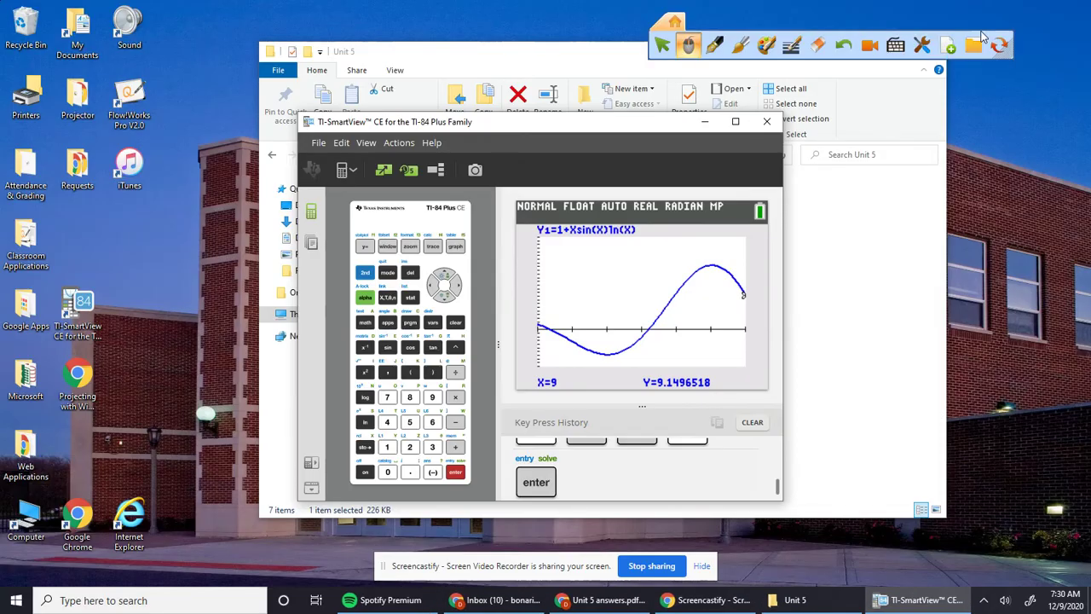
pyautogui.click(998, 44)
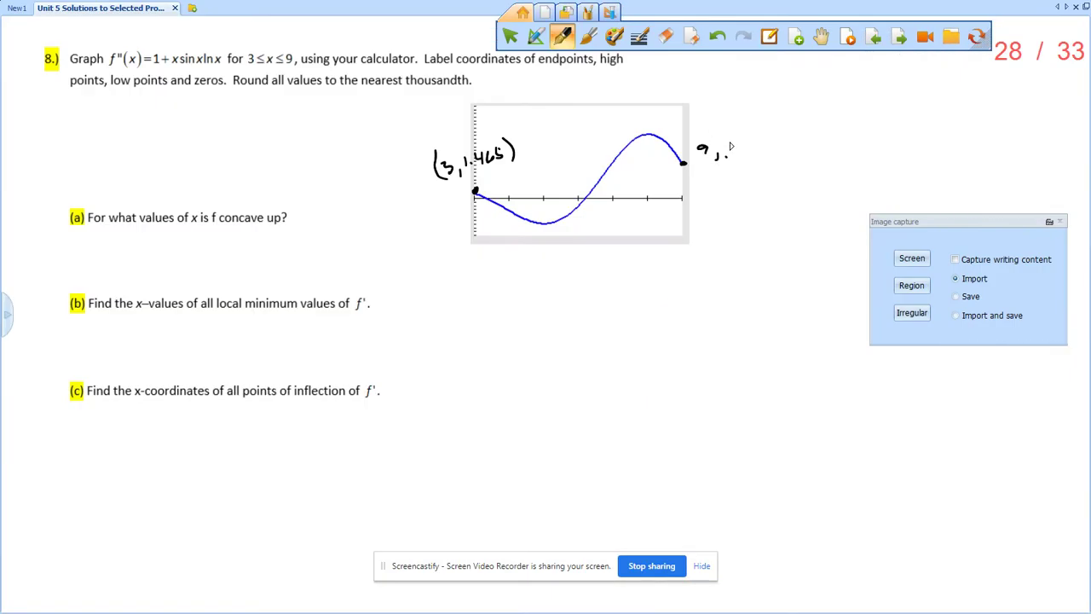
pyautogui.moveTo(726, 146); pyautogui.dragTo(728, 157)
pyautogui.moveTo(759, 142); pyautogui.dragTo(763, 138)
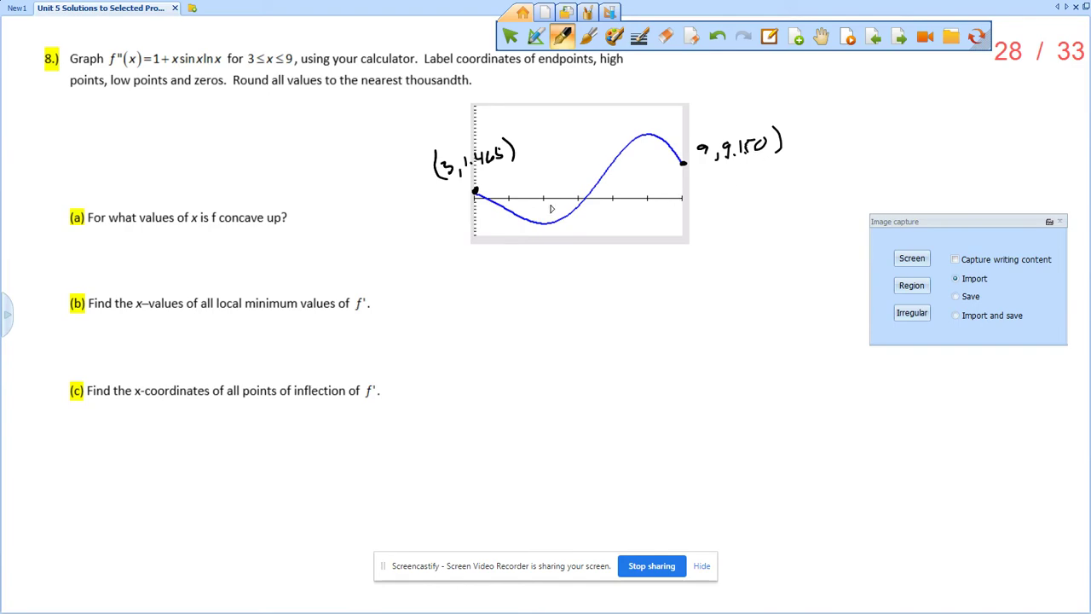
# Use the zero calculation with bounds 3 and 4 to get x=3.38615, then return to the page
pyautogui.click(977, 36)
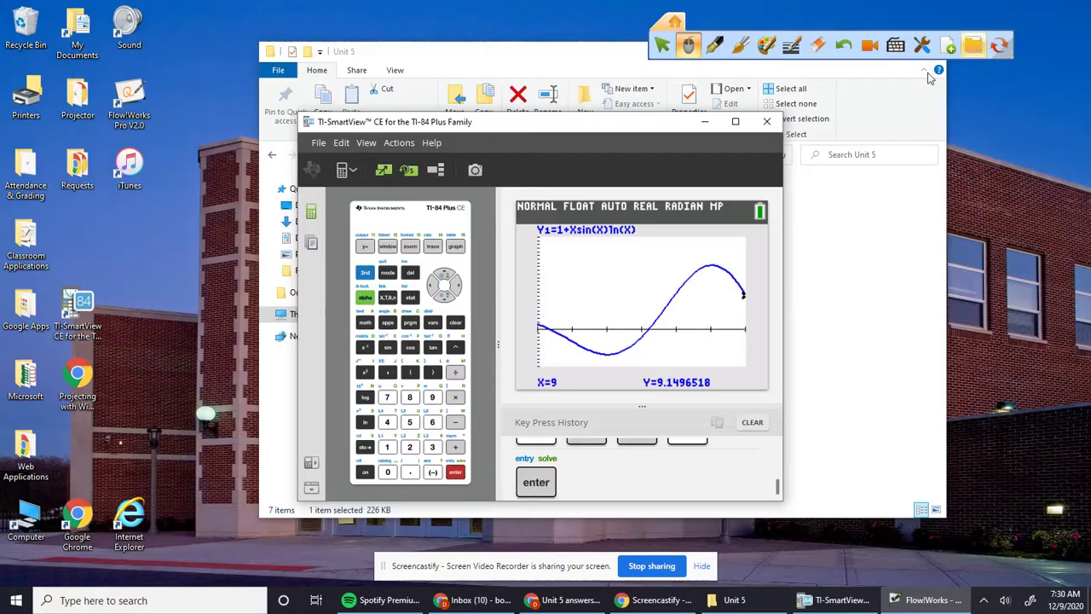
pyautogui.click(365, 272)
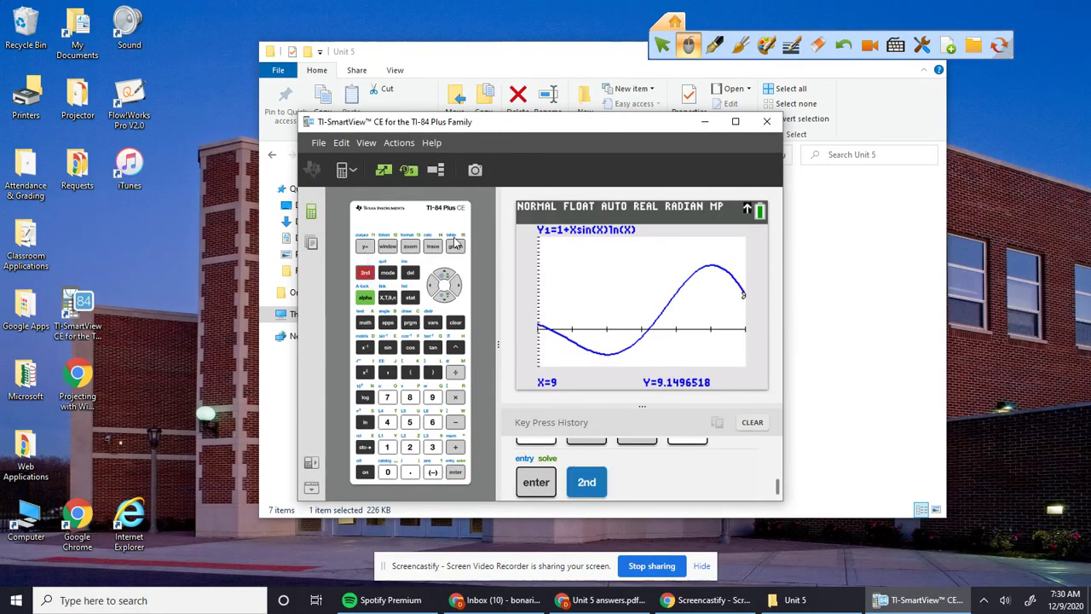
pyautogui.click(433, 246)
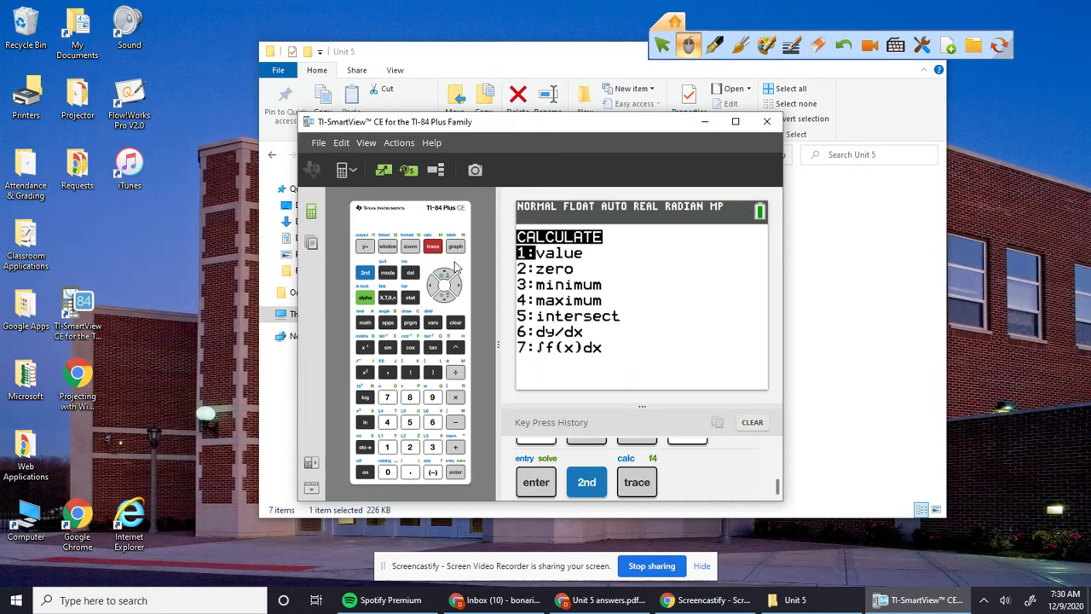
pyautogui.press('Down')
pyautogui.press('Return')
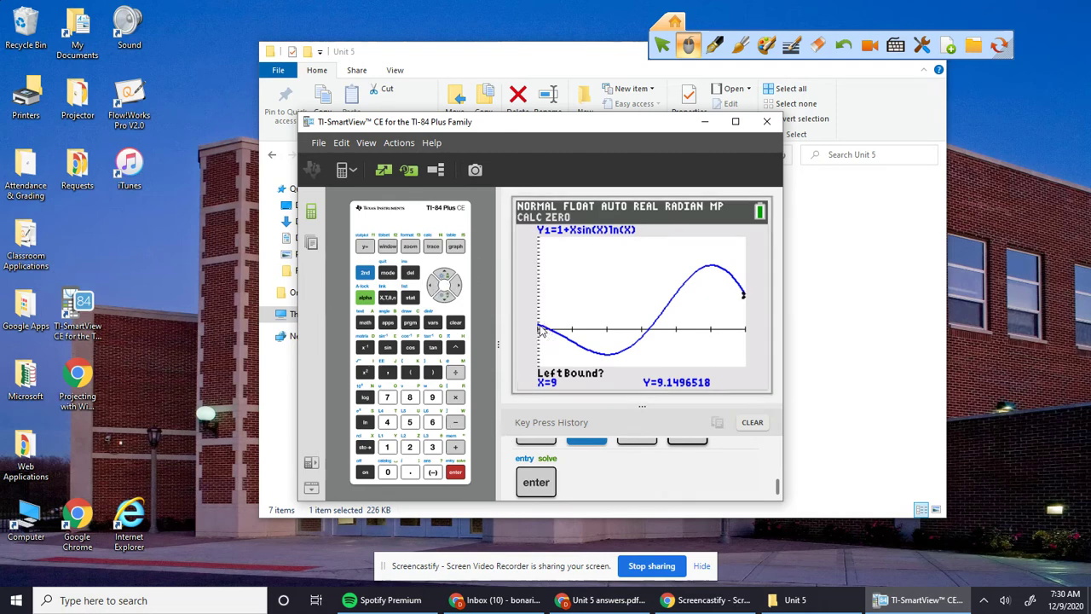
pyautogui.click(434, 449)
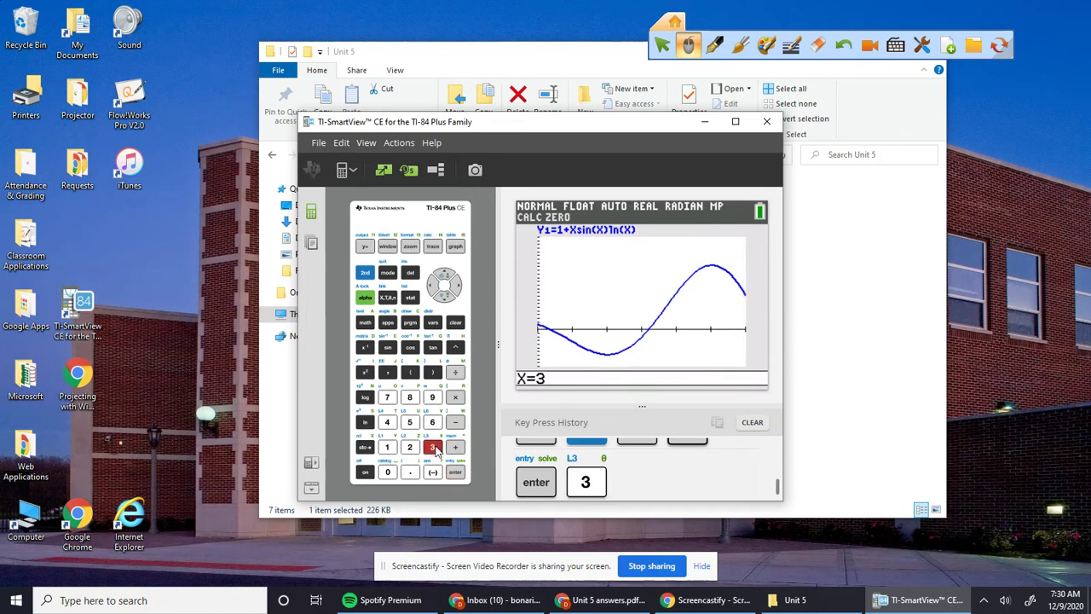
pyautogui.click(456, 474)
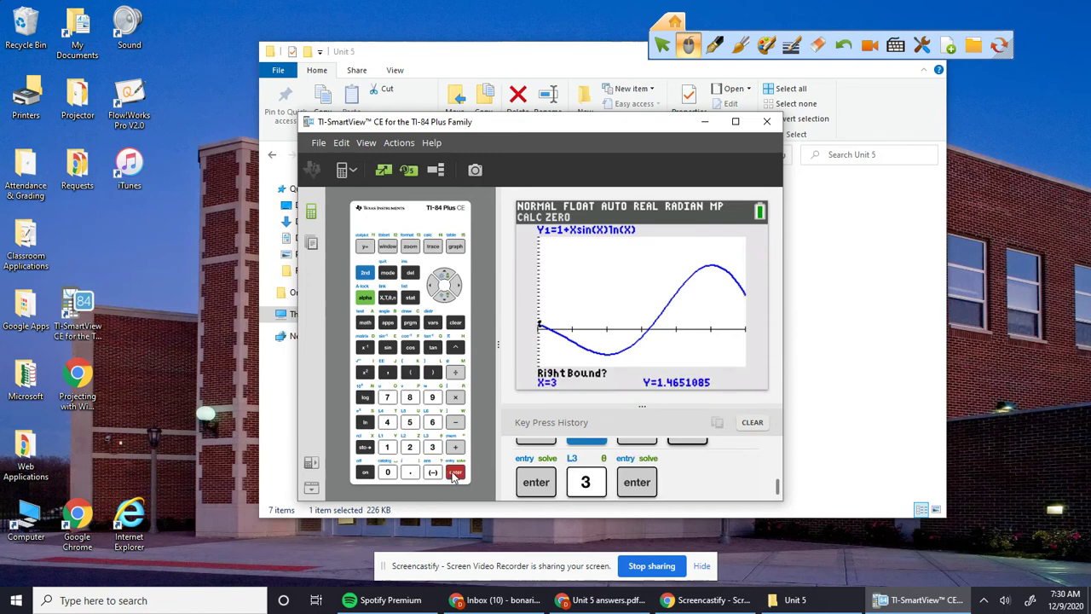
pyautogui.click(387, 422)
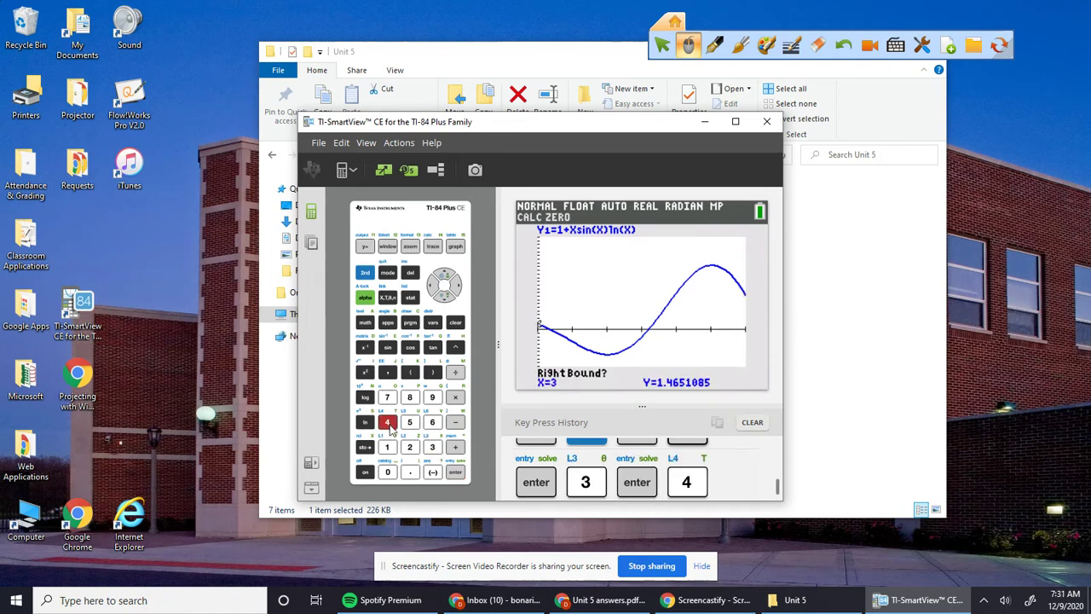
pyautogui.click(457, 473)
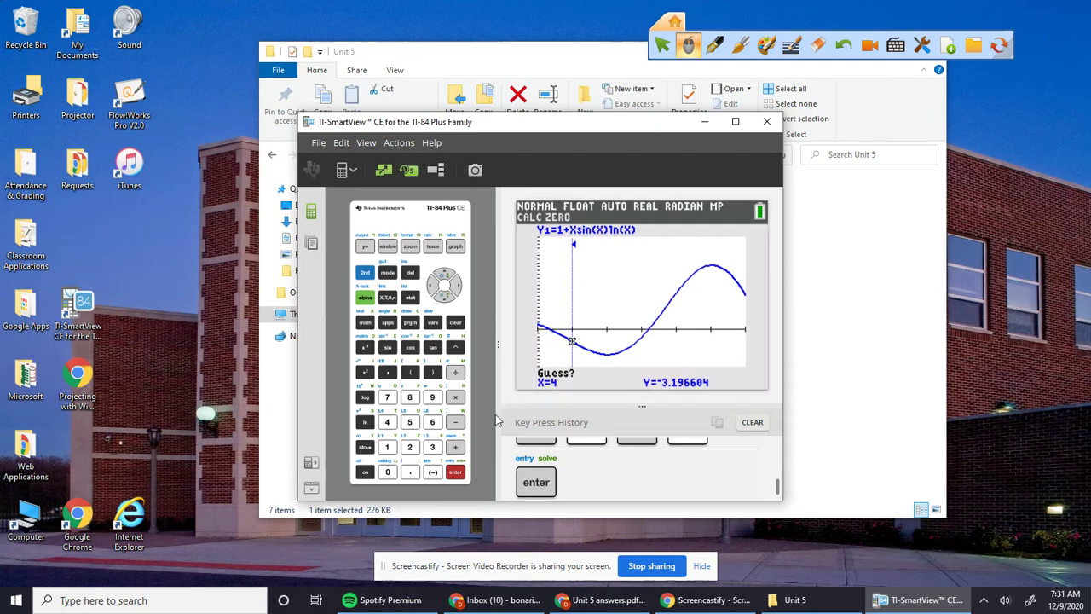
pyautogui.click(456, 473)
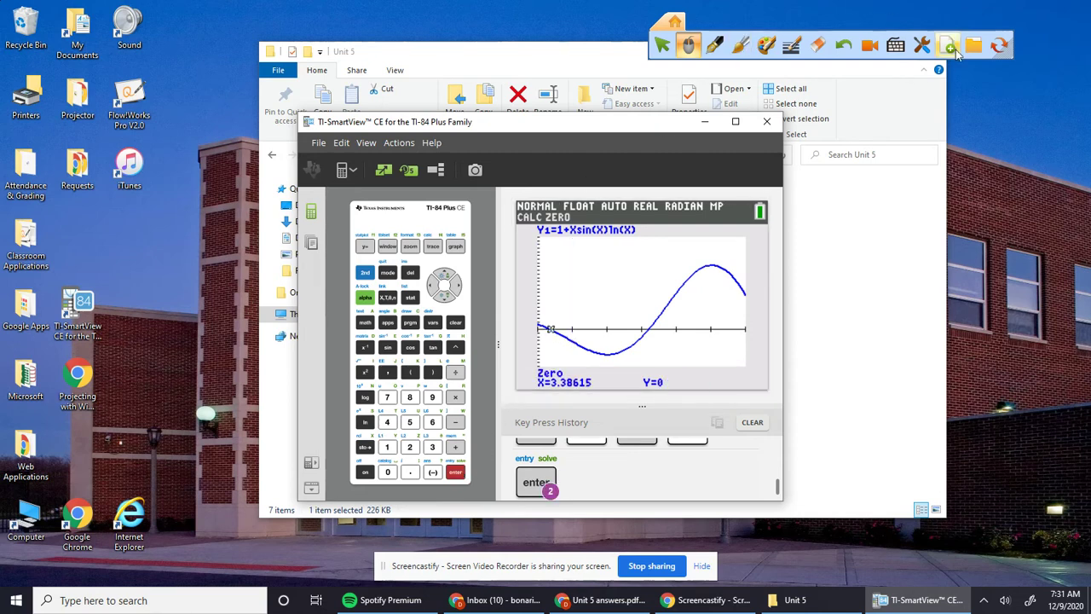
pyautogui.click(1002, 47)
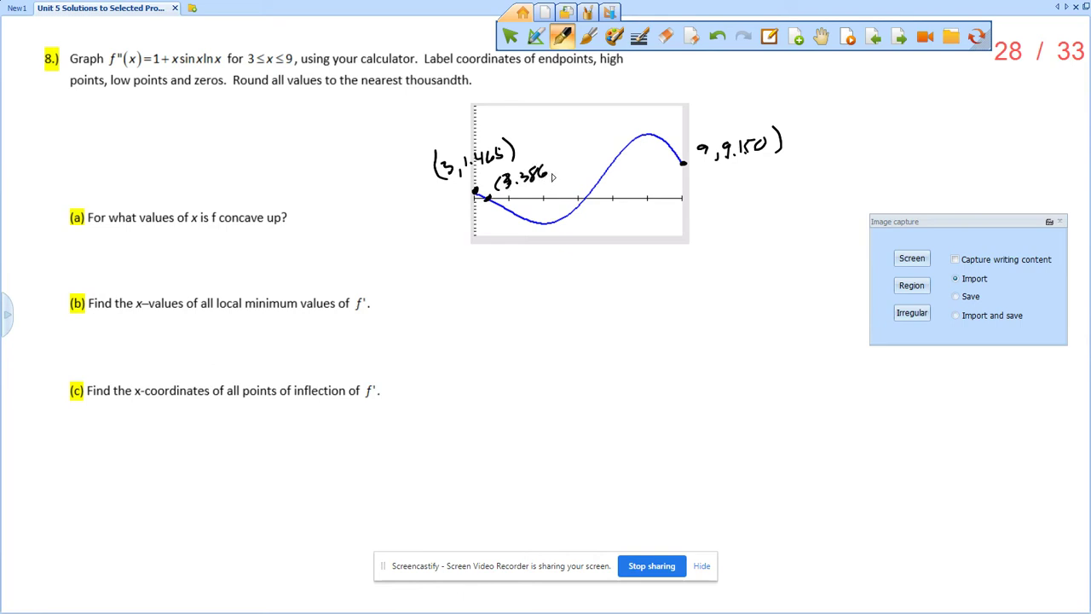
# Handwrite the zero's label (3.386, 0) just right of the left endpoint label
pyautogui.moveTo(553, 175); pyautogui.dragTo(567, 171)
# Run the calculator's zero finder with bounds 6 and 7 to get X=6.1945487, then return to the worksheet
pyautogui.click(977, 36)
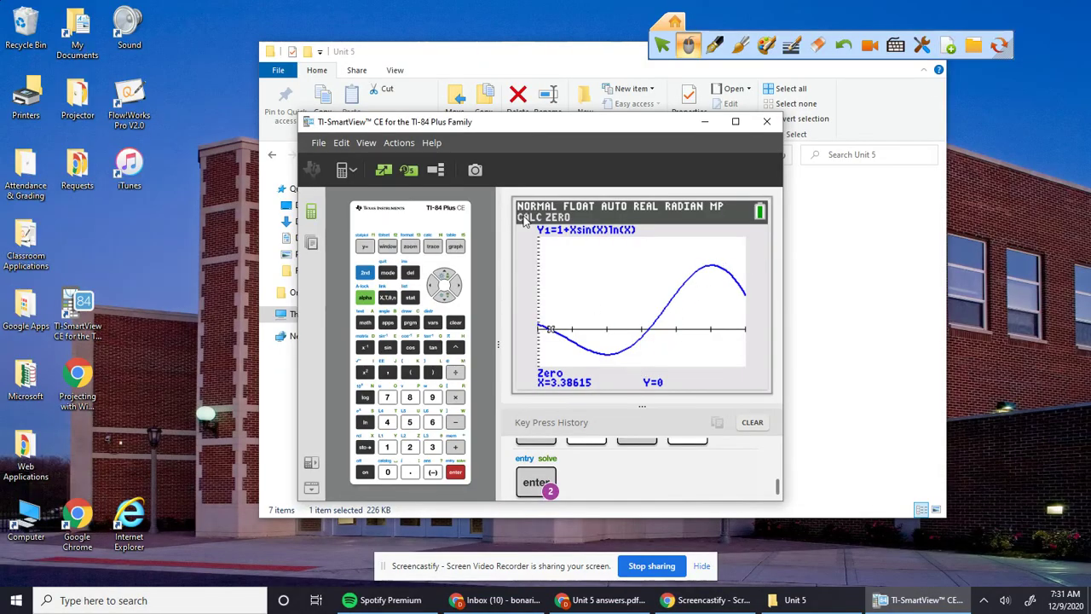
pyautogui.click(365, 272)
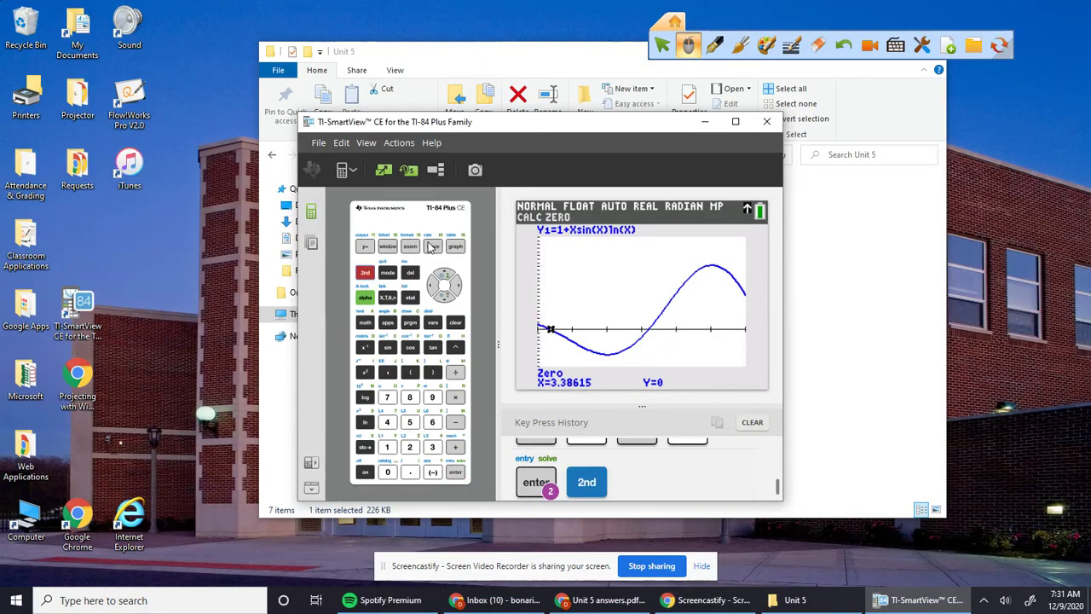
pyautogui.click(432, 247)
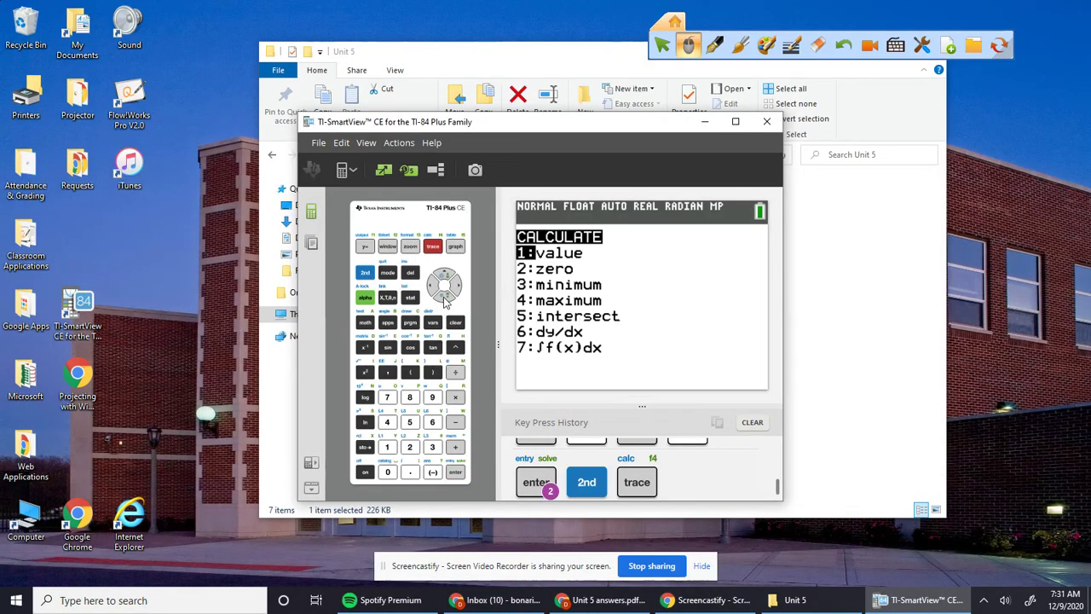
pyautogui.click(444, 298)
pyautogui.click(456, 472)
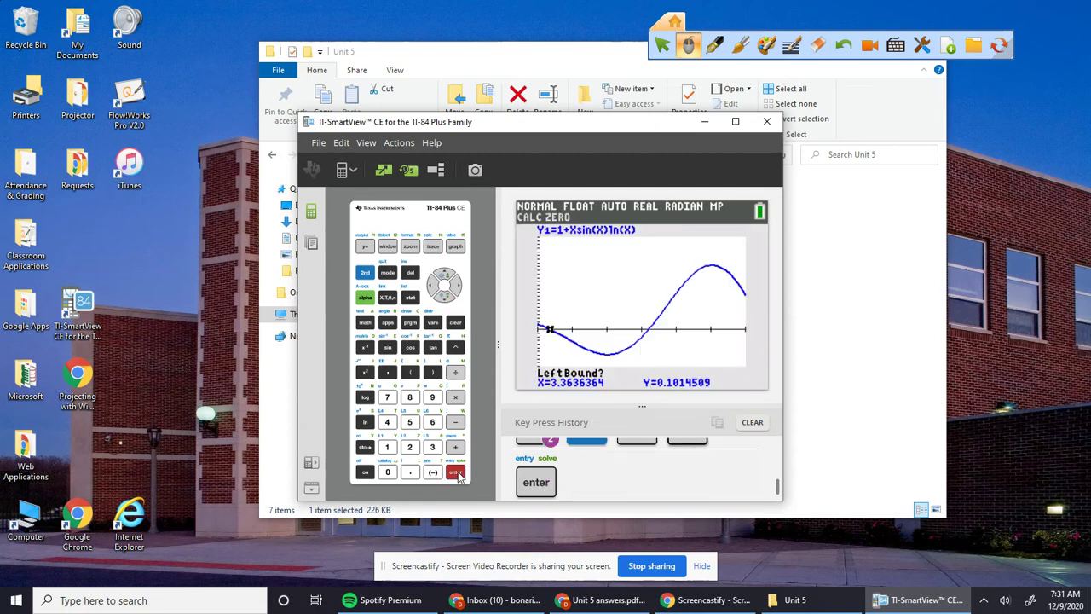
pyautogui.click(432, 423)
pyautogui.click(455, 473)
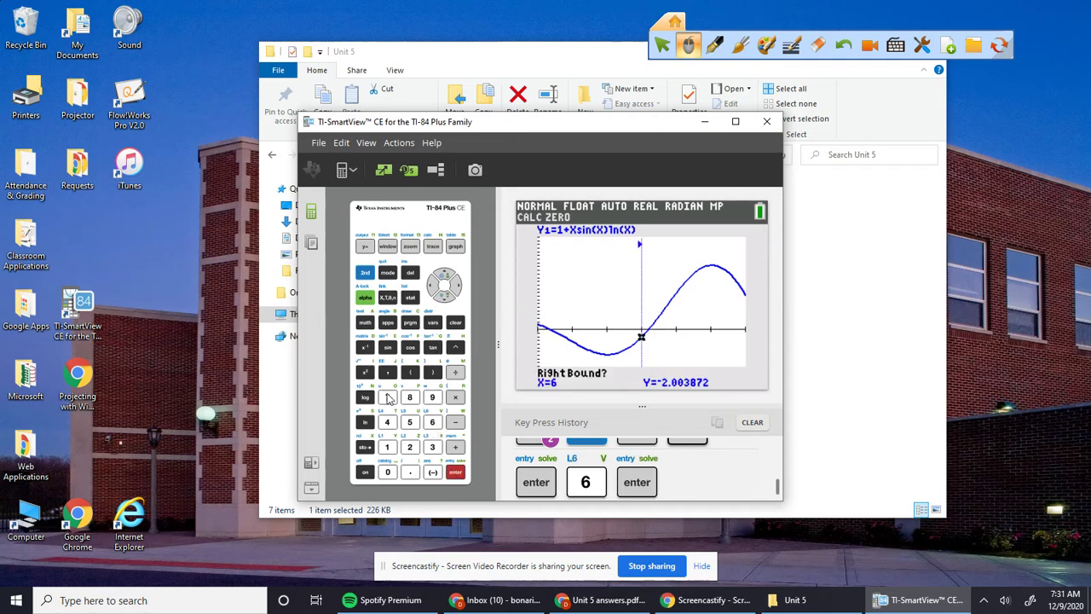
pyautogui.click(388, 397)
pyautogui.click(456, 473)
pyautogui.click(455, 473)
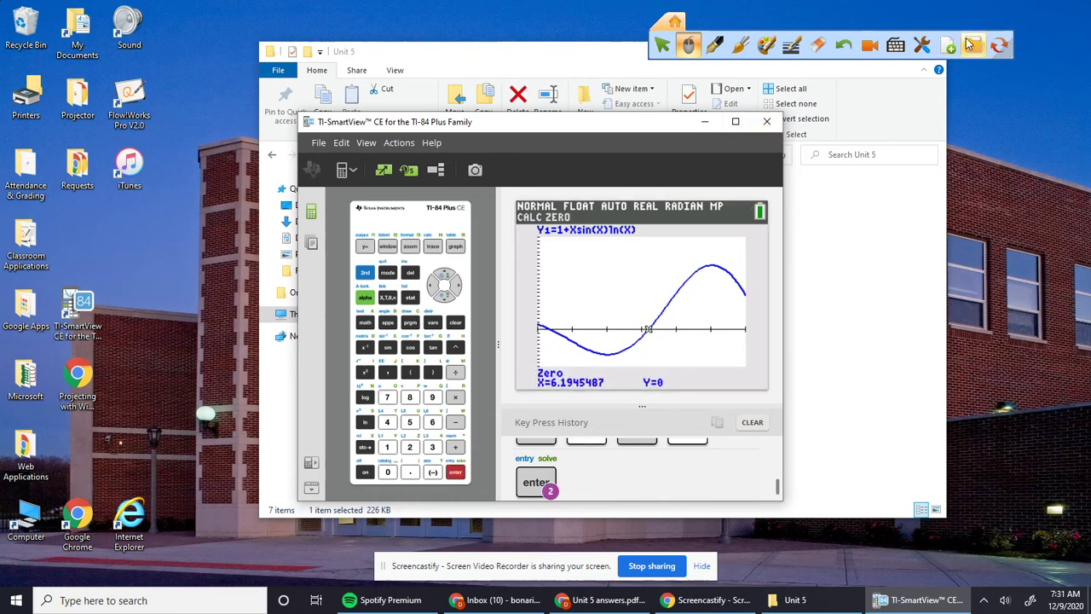
pyautogui.click(999, 45)
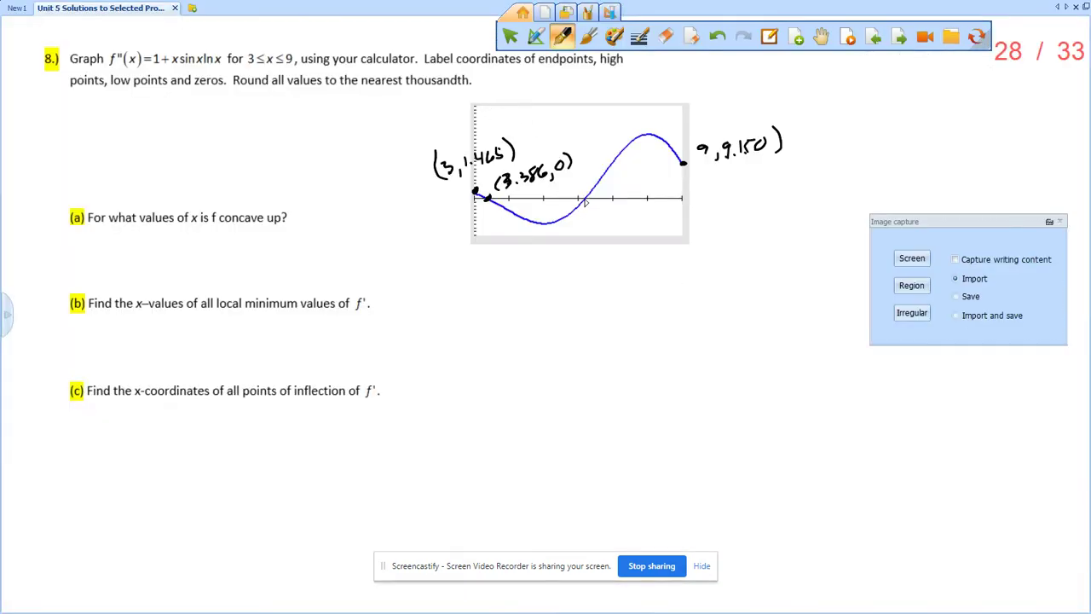
# Dot the second zero on the curve and handwrite (6.195, 0) beneath it
pyautogui.moveTo(599, 206)
pyautogui.mouseDown()
pyautogui.moveTo(595, 223)
pyautogui.moveTo(607, 218)
pyautogui.mouseUp()
pyautogui.moveTo(617, 220)
pyautogui.mouseDown()
pyautogui.moveTo(655, 230)
pyautogui.moveTo(669, 207)
pyautogui.moveTo(677, 225)
pyautogui.mouseUp()
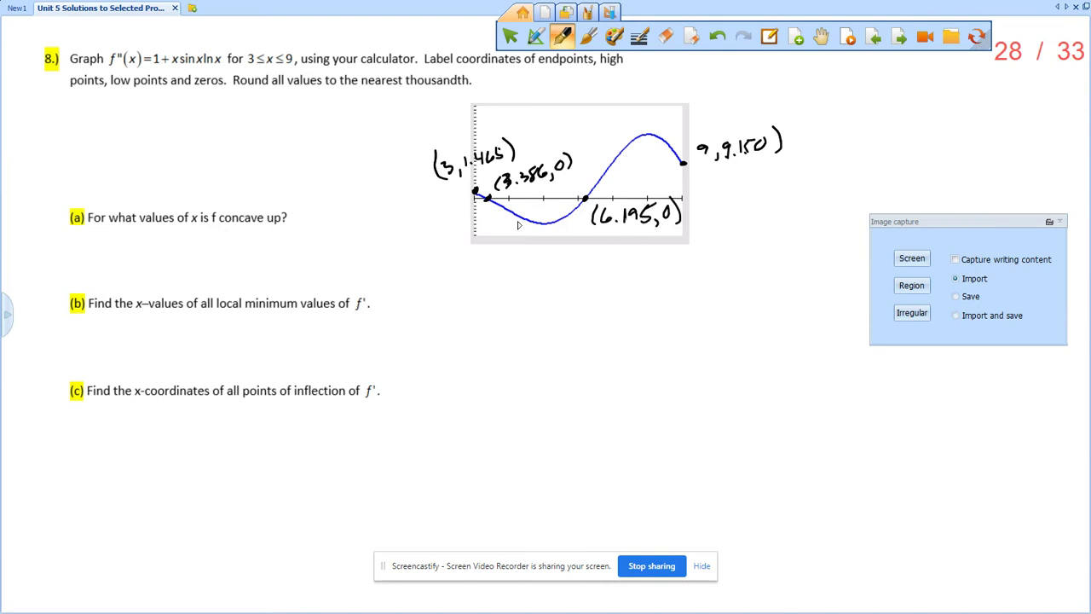
# Use the calculator's minimum finder with bounds 4 and 6 to get X=5.0242055, Y=-6.719309, then return
pyautogui.click(977, 36)
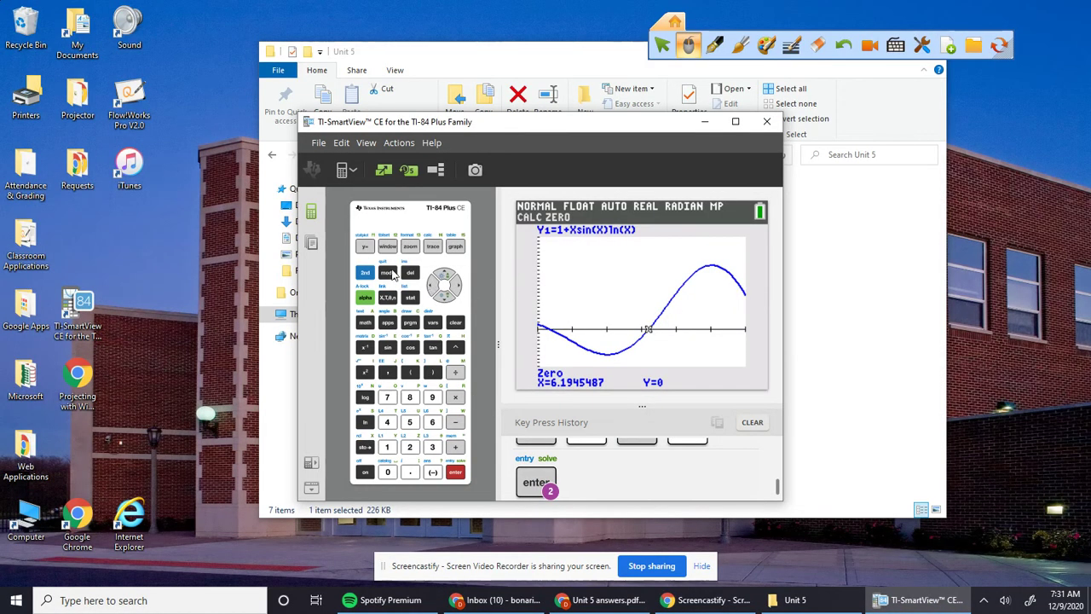
pyautogui.click(365, 272)
pyautogui.click(434, 246)
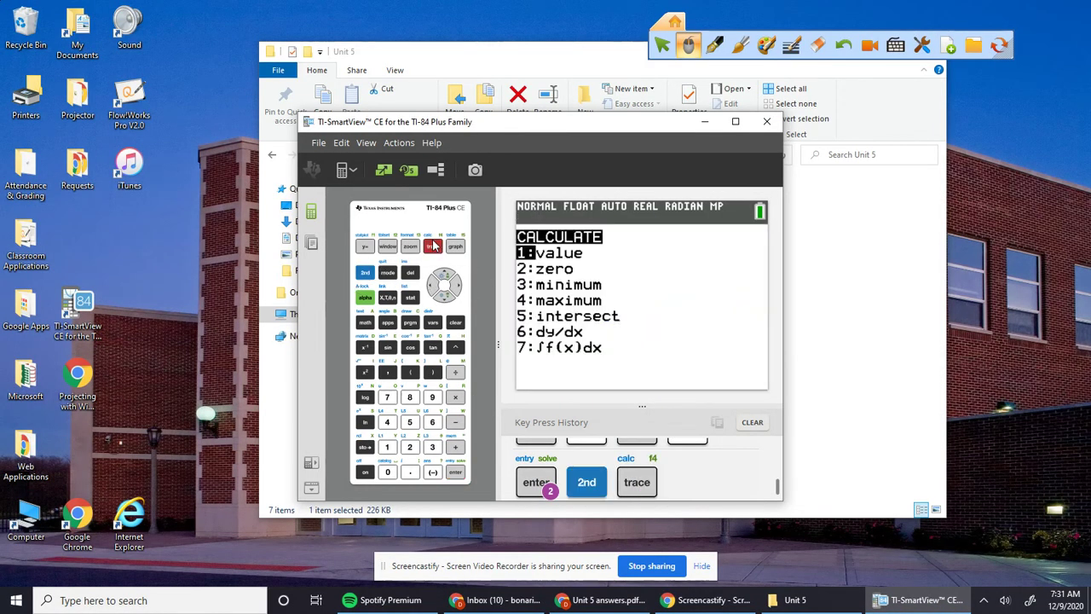
pyautogui.click(433, 448)
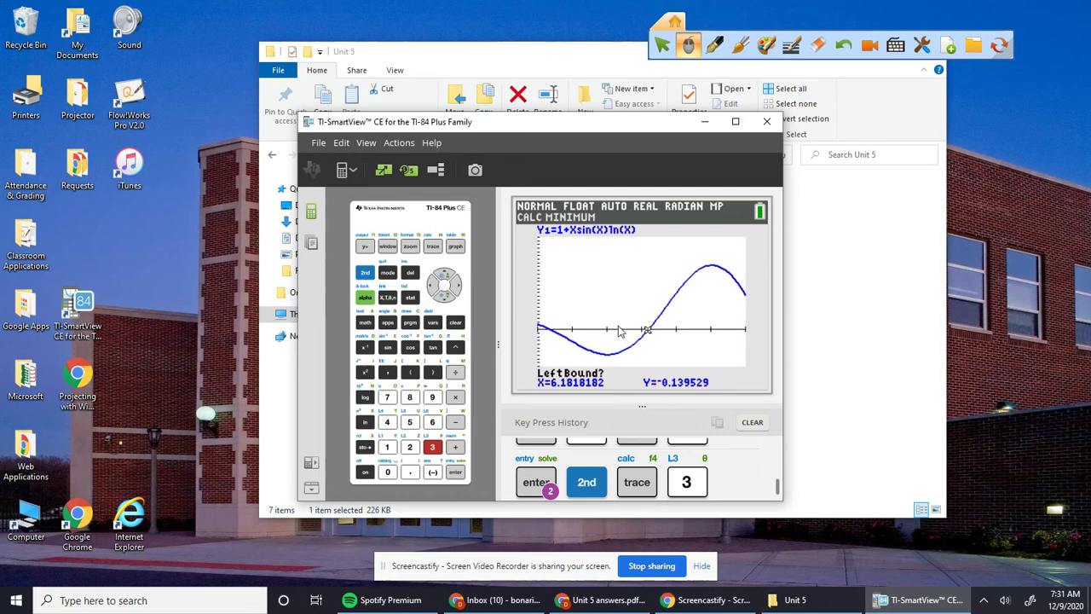
pyautogui.click(387, 422)
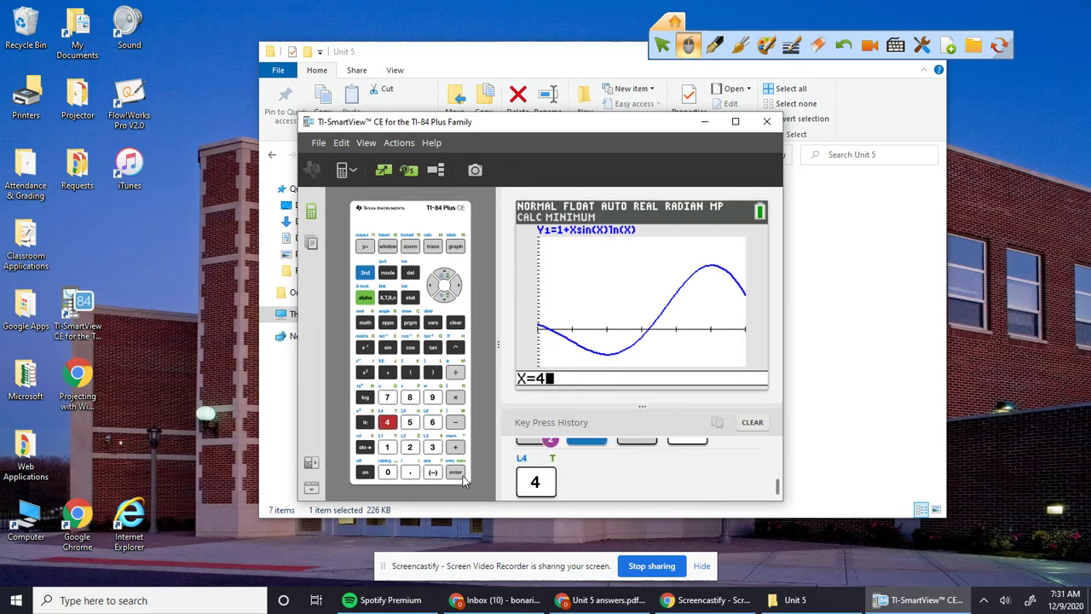
pyautogui.click(457, 473)
pyautogui.click(432, 422)
pyautogui.click(457, 473)
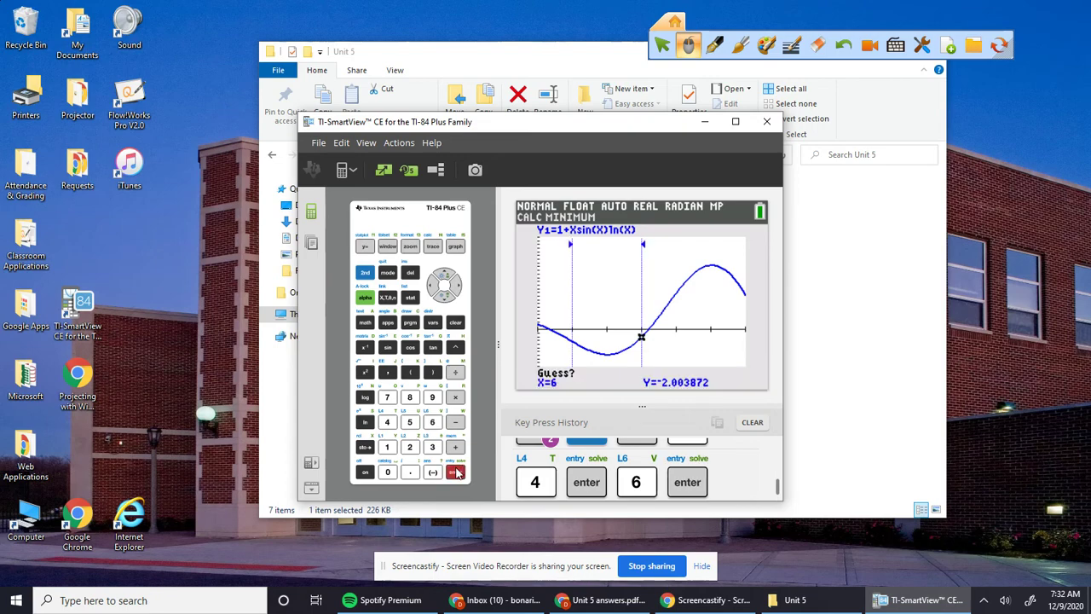
pyautogui.click(457, 474)
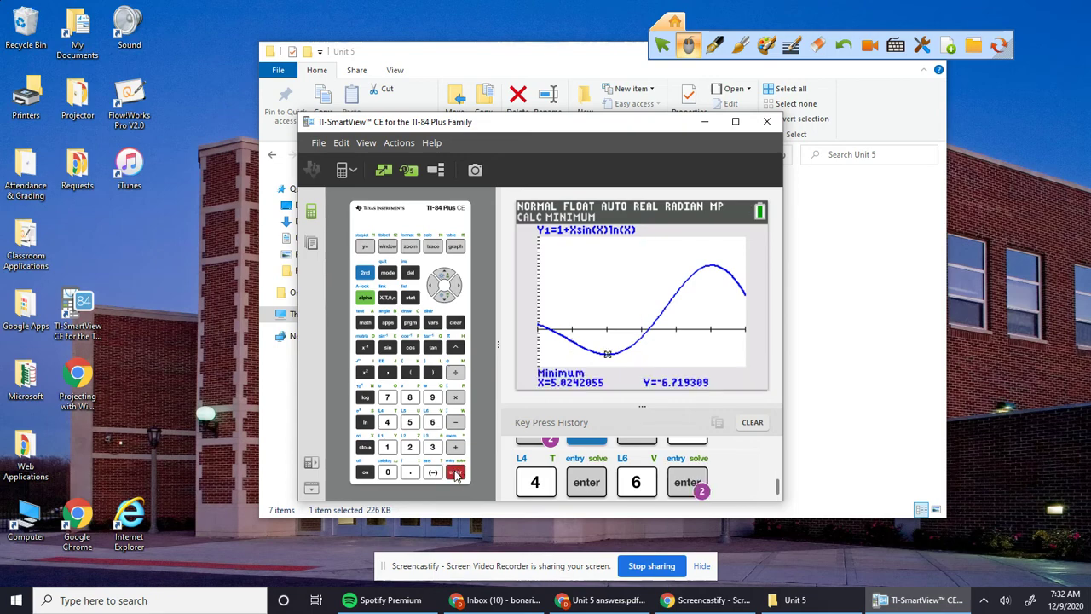
pyautogui.click(997, 46)
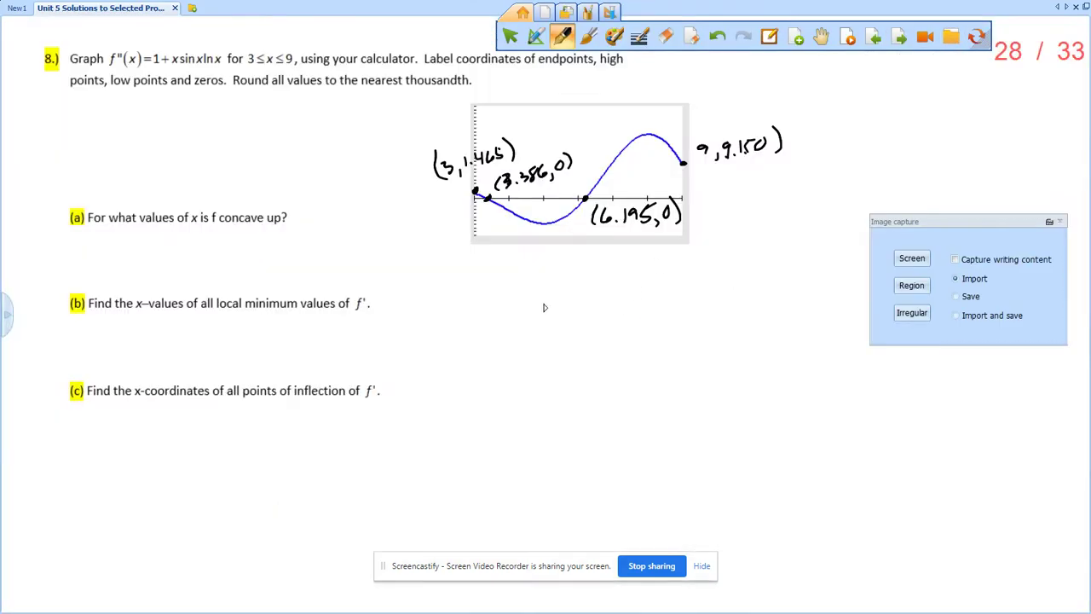
# Dot the curve's low point and write (5.024, -6.719) below it, rechecking the calculator's value
pyautogui.click(544, 224)
pyautogui.moveTo(530, 244)
pyautogui.mouseDown()
pyautogui.moveTo(526, 265)
pyautogui.moveTo(545, 250)
pyautogui.moveTo(552, 263)
pyautogui.moveTo(583, 256)
pyautogui.moveTo(592, 270)
pyautogui.mouseUp()
pyautogui.click(977, 37)
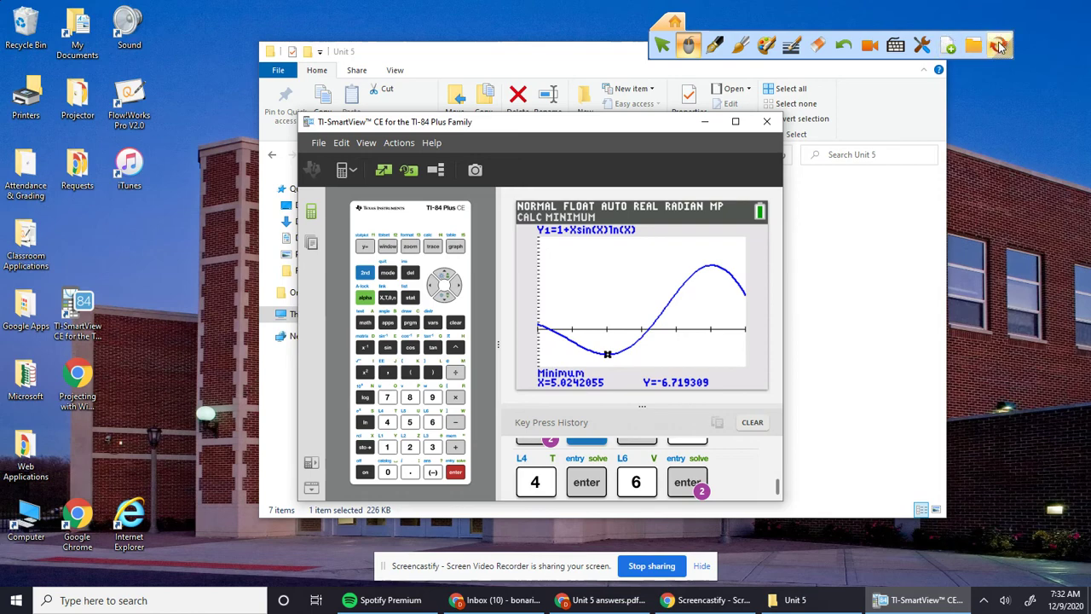
pyautogui.click(1000, 45)
pyautogui.moveTo(599, 259)
pyautogui.mouseDown()
pyautogui.moveTo(617, 249)
pyautogui.moveTo(627, 261)
pyautogui.moveTo(651, 246)
pyautogui.moveTo(658, 266)
pyautogui.mouseUp()
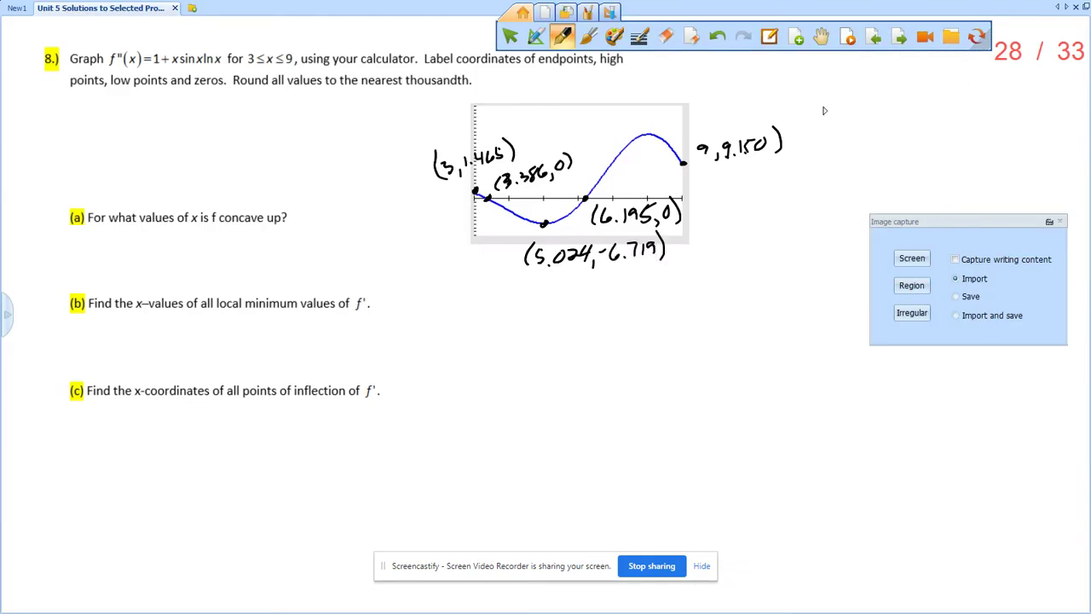
# Use the calculator's maximum finder with bounds 7 and 9 to get X=8.0360945, Y=17.469827, then return
pyautogui.click(976, 38)
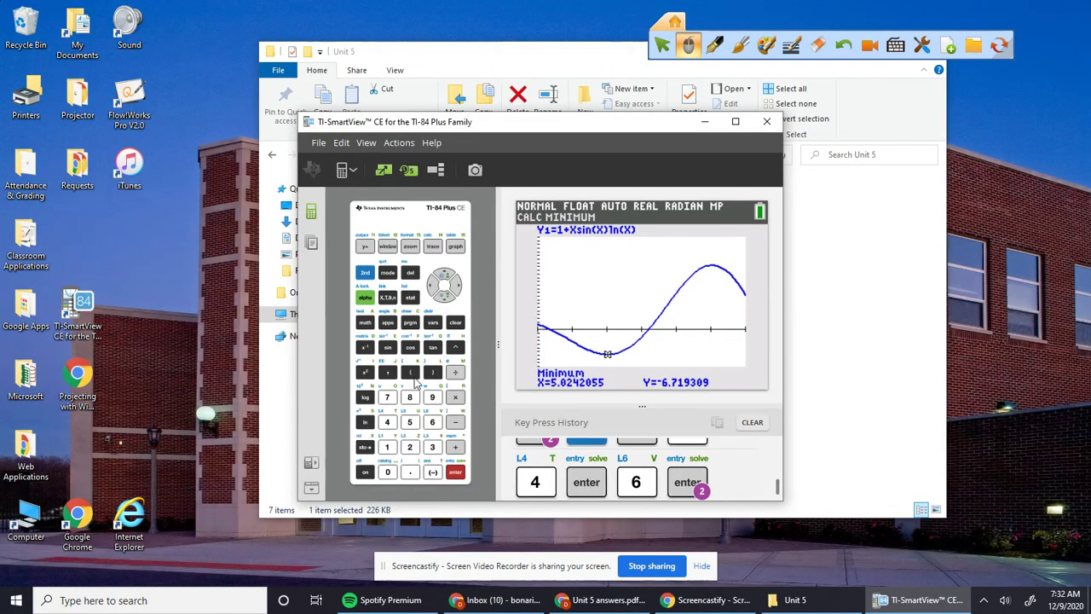
pyautogui.click(365, 273)
pyautogui.click(432, 247)
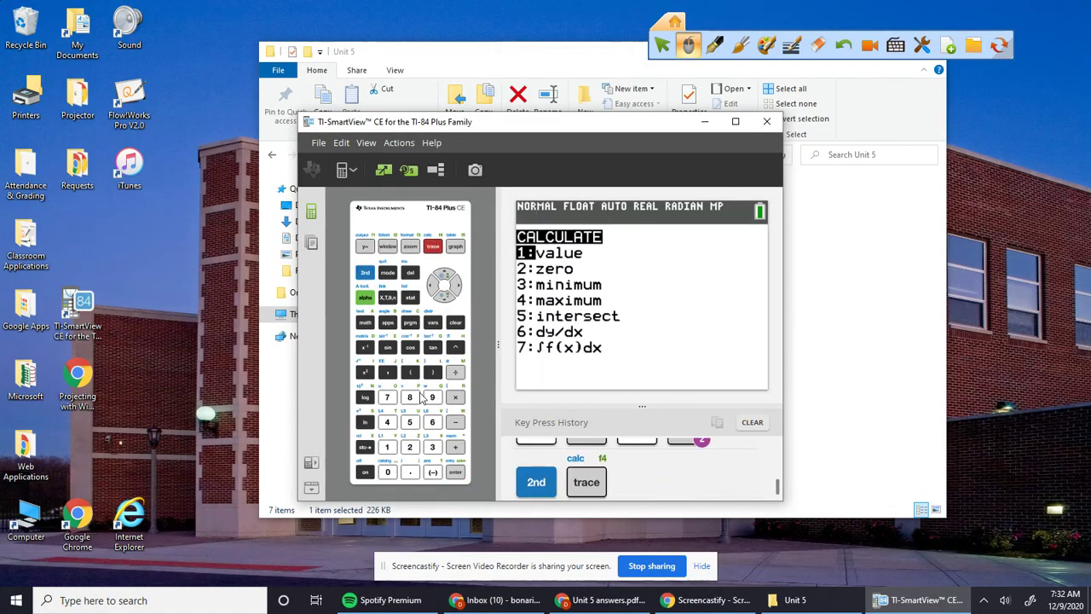
pyautogui.click(386, 423)
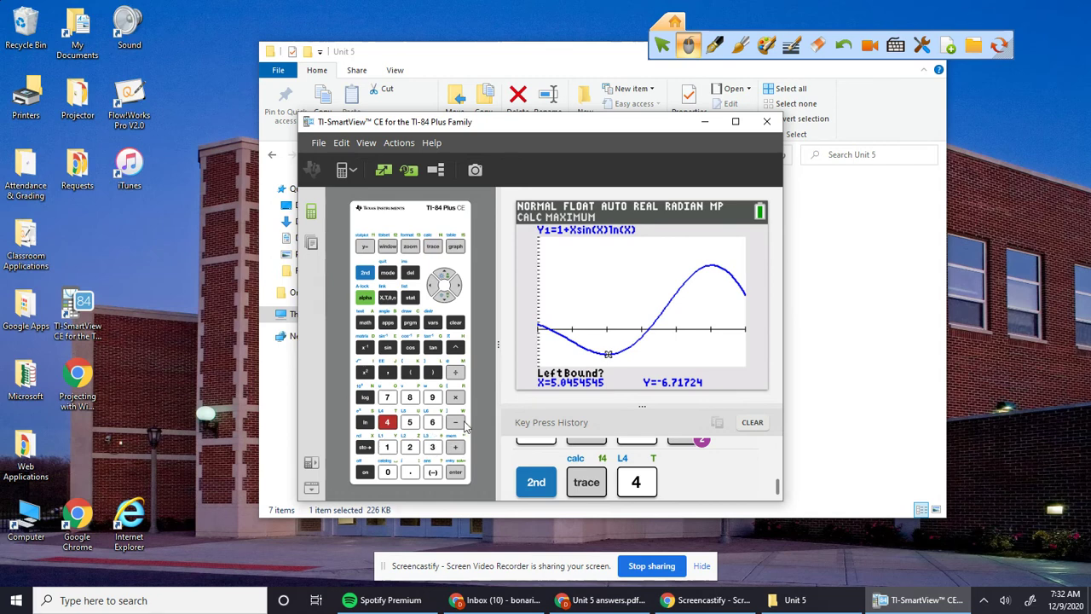
pyautogui.click(387, 397)
pyautogui.click(455, 472)
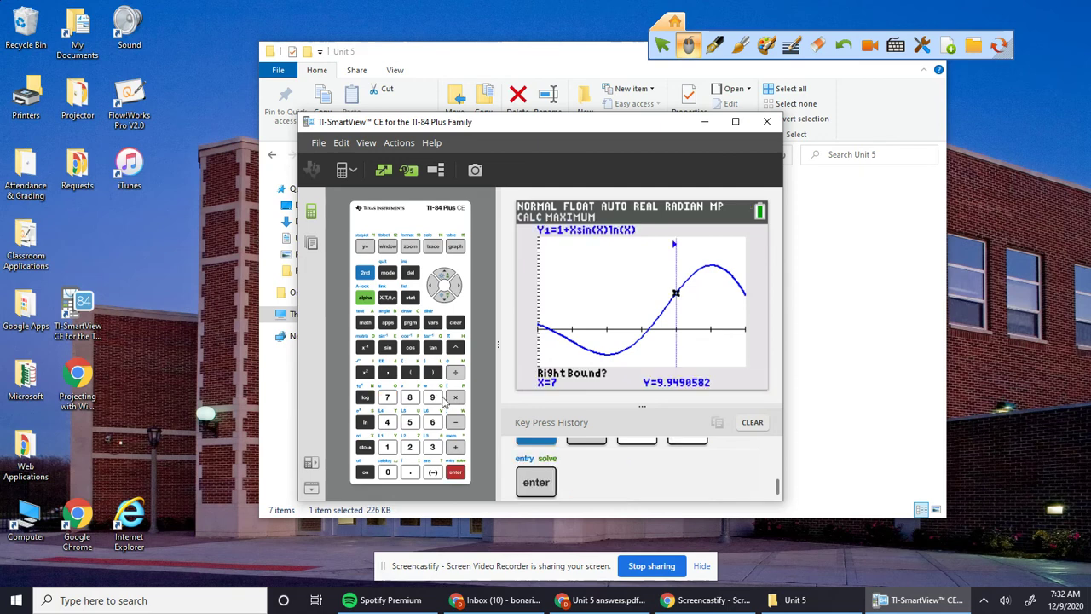
pyautogui.click(432, 397)
pyautogui.click(457, 474)
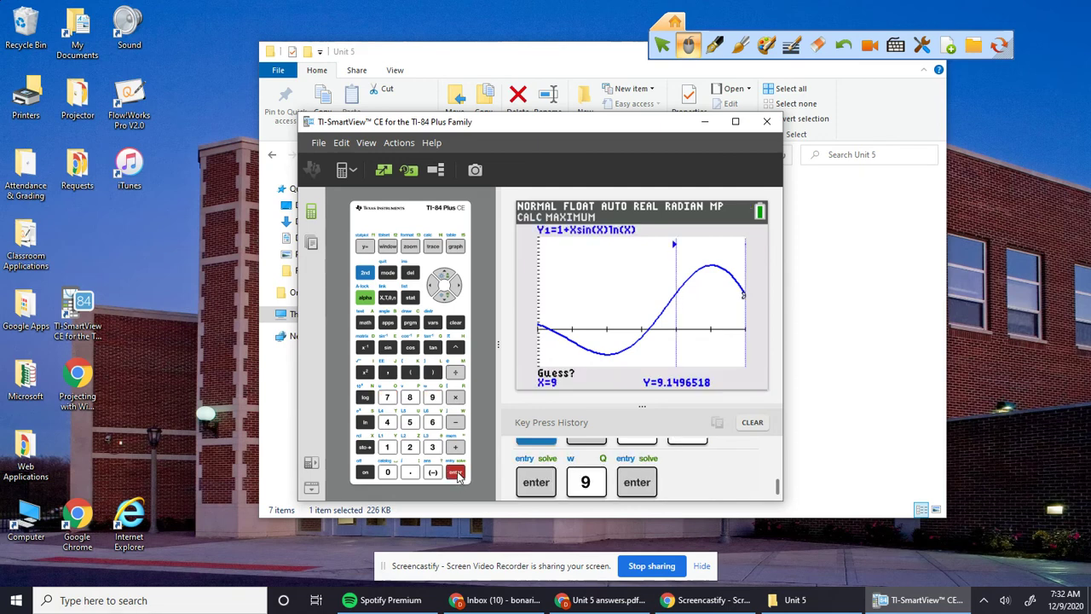
pyautogui.click(457, 474)
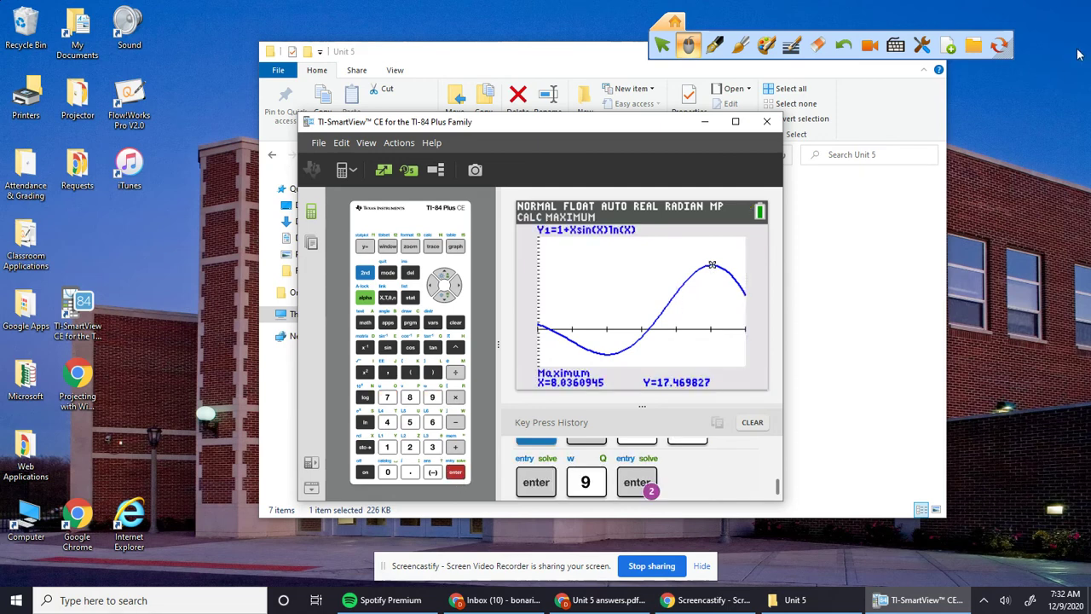
pyautogui.click(1000, 44)
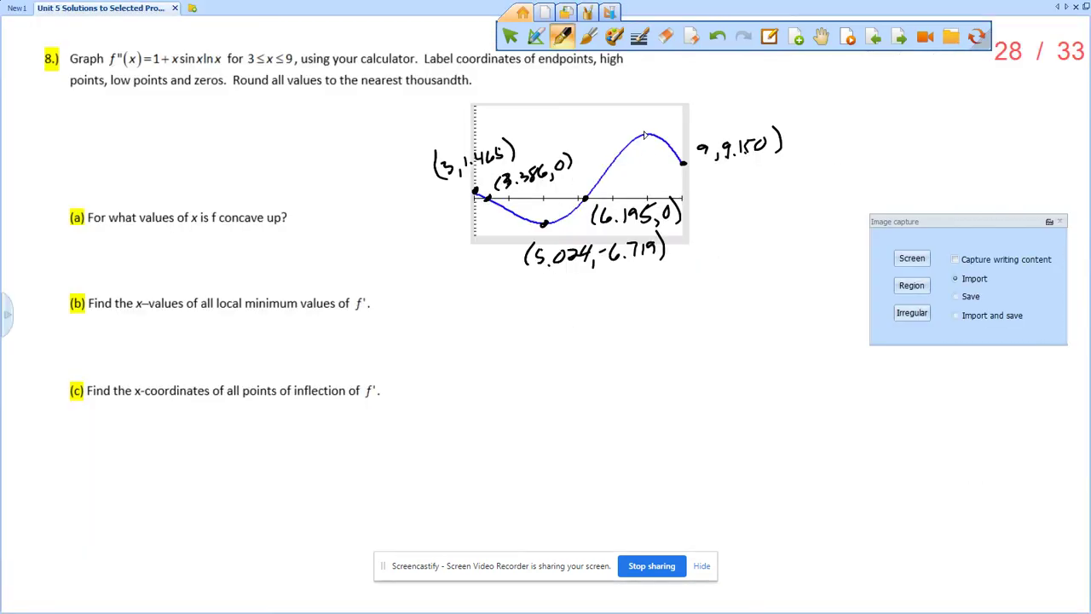
# Dot the peak and write (8.036, 17.470) above it, checking the y-value on the calculator
pyautogui.moveTo(640, 103); pyautogui.dragTo(636, 125)
pyautogui.moveTo(653, 104)
pyautogui.mouseDown()
pyautogui.moveTo(648, 111)
pyautogui.moveTo(669, 100)
pyautogui.mouseUp()
pyautogui.click(658, 117)
pyautogui.moveTo(677, 97)
pyautogui.mouseDown()
pyautogui.moveTo(682, 110)
pyautogui.moveTo(707, 109)
pyautogui.mouseUp()
pyautogui.click(977, 36)
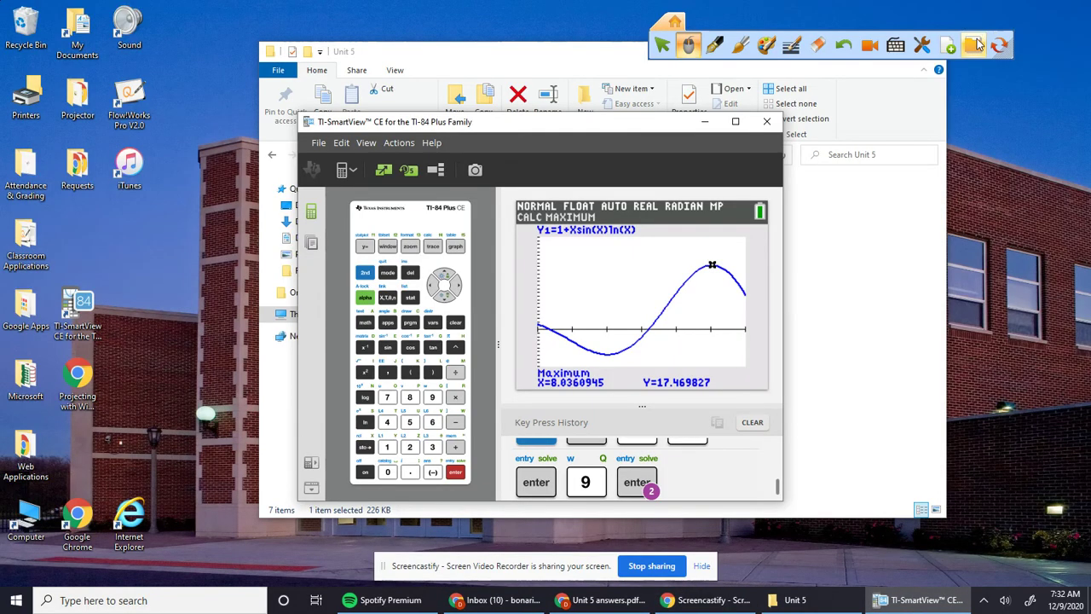
pyautogui.click(998, 46)
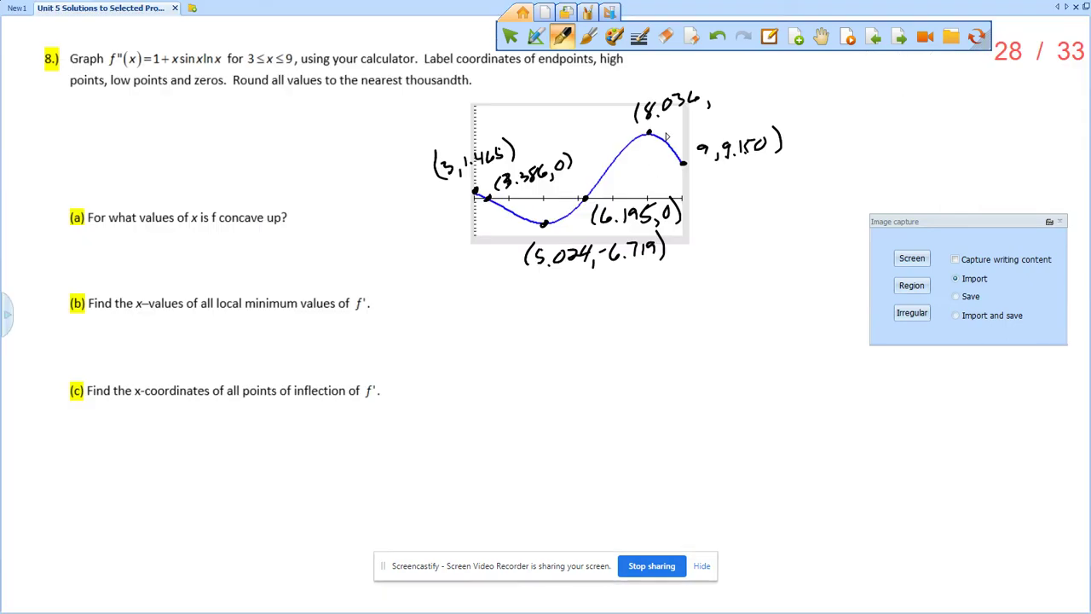
pyautogui.moveTo(722, 82); pyautogui.dragTo(722, 99)
pyautogui.moveTo(727, 82)
pyautogui.mouseDown()
pyautogui.moveTo(732, 96)
pyautogui.moveTo(769, 93)
pyautogui.moveTo(781, 77)
pyautogui.moveTo(798, 90)
pyautogui.mouseUp()
# Write f'' above the graph and f''>0 beside part (a)
pyautogui.moveTo(485, 98); pyautogui.dragTo(471, 129)
pyautogui.moveTo(466, 120); pyautogui.dragTo(492, 108)
pyautogui.moveTo(501, 94); pyautogui.dragTo(500, 104)
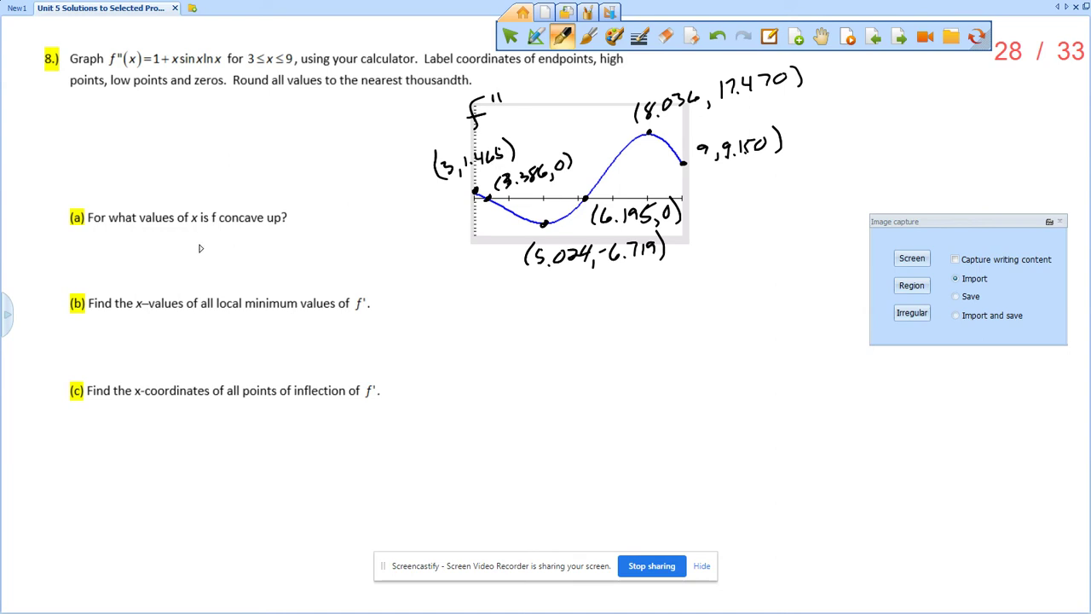
pyautogui.moveTo(314, 208); pyautogui.dragTo(301, 232)
pyautogui.moveTo(295, 220); pyautogui.dragTo(319, 216)
pyautogui.moveTo(329, 204)
pyautogui.mouseDown()
pyautogui.moveTo(327, 215)
pyautogui.moveTo(360, 220)
pyautogui.mouseUp()
# Circle the positive portions of the graph and write the intervals (3, 3.386) and (6.195, 9)
pyautogui.moveTo(488, 188)
pyautogui.mouseDown()
pyautogui.moveTo(461, 202)
pyautogui.moveTo(496, 182)
pyautogui.mouseUp()
pyautogui.moveTo(128, 239)
pyautogui.mouseDown()
pyautogui.moveTo(133, 266)
pyautogui.moveTo(145, 243)
pyautogui.moveTo(146, 259)
pyautogui.moveTo(244, 261)
pyautogui.mouseUp()
pyautogui.moveTo(297, 237); pyautogui.dragTo(292, 261)
pyautogui.moveTo(638, 133)
pyautogui.mouseDown()
pyautogui.moveTo(682, 137)
pyautogui.moveTo(648, 130)
pyautogui.mouseUp()
pyautogui.moveTo(305, 242)
pyautogui.mouseDown()
pyautogui.moveTo(337, 253)
pyautogui.moveTo(369, 230)
pyautogui.moveTo(373, 259)
pyautogui.mouseUp()
pyautogui.moveTo(386, 227); pyautogui.dragTo(389, 259)
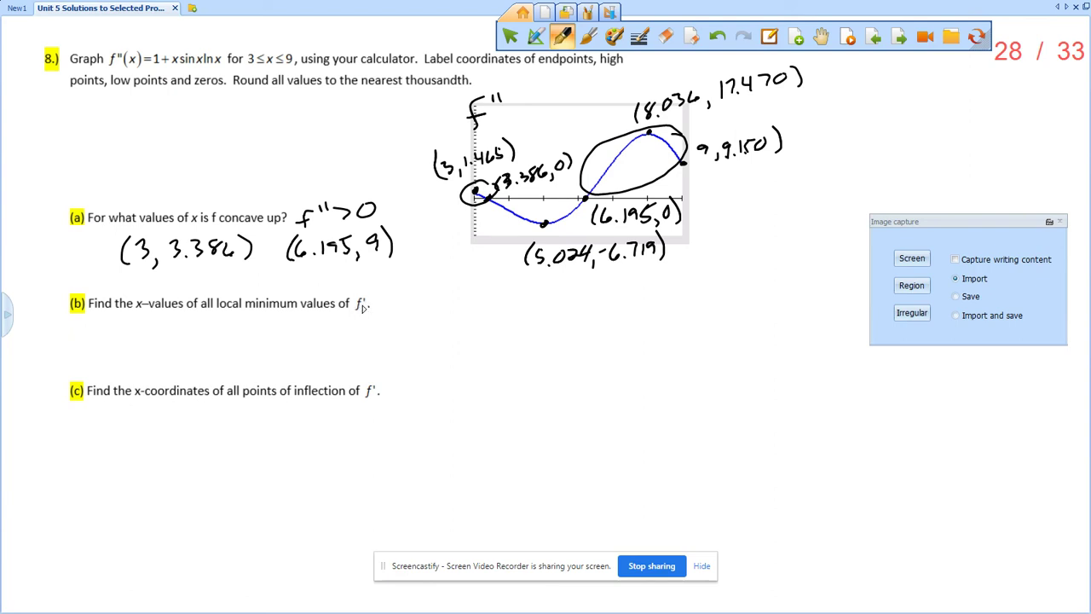
# Beside part (b), note f'' changes from − to + with a U sketch
pyautogui.moveTo(394, 302)
pyautogui.mouseDown()
pyautogui.moveTo(385, 310)
pyautogui.moveTo(397, 305)
pyautogui.mouseUp()
pyautogui.moveTo(413, 309); pyautogui.dragTo(476, 305)
pyautogui.moveTo(468, 297)
pyautogui.mouseDown()
pyautogui.moveTo(468, 313)
pyautogui.moveTo(498, 312)
pyautogui.moveTo(526, 290)
pyautogui.moveTo(495, 306)
pyautogui.moveTo(539, 302)
pyautogui.mouseUp()
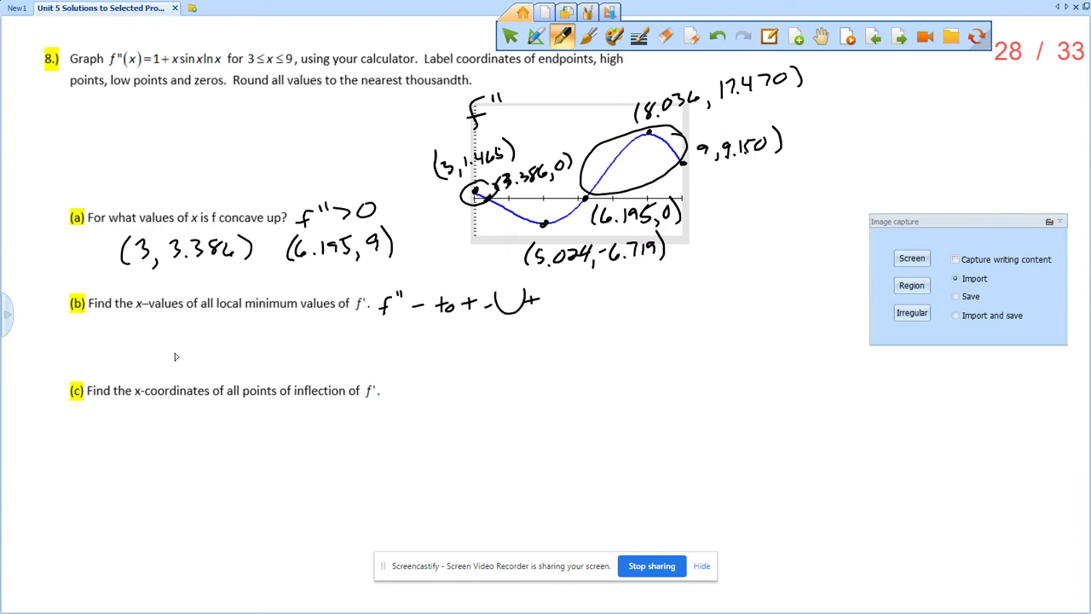
# Write part (b)'s answer: at x = 6.195
pyautogui.moveTo(145, 347); pyautogui.dragTo(159, 355)
pyautogui.moveTo(147, 341); pyautogui.dragTo(192, 356)
pyautogui.moveTo(193, 345)
pyautogui.mouseDown()
pyautogui.moveTo(179, 357)
pyautogui.moveTo(218, 343)
pyautogui.mouseUp()
pyautogui.moveTo(207, 351)
pyautogui.mouseDown()
pyautogui.moveTo(180, 353)
pyautogui.moveTo(195, 362)
pyautogui.moveTo(260, 355)
pyautogui.mouseUp()
pyautogui.click(253, 353)
pyautogui.moveTo(274, 335); pyautogui.dragTo(271, 354)
pyautogui.moveTo(281, 334)
pyautogui.mouseDown()
pyautogui.moveTo(278, 356)
pyautogui.moveTo(298, 329)
pyautogui.mouseUp()
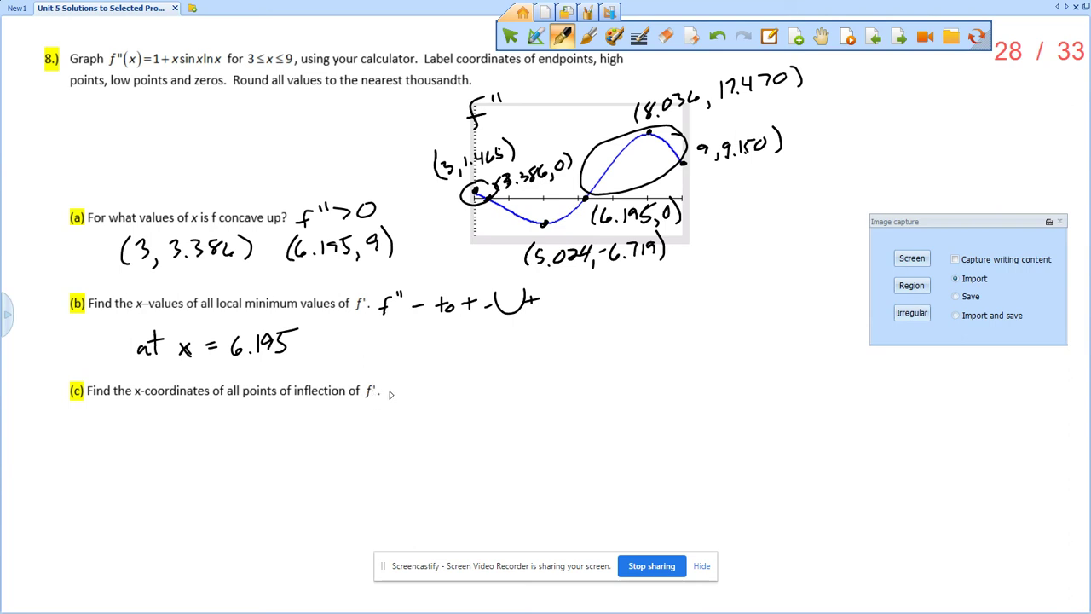
# Note f''' changes sign beside part (c) and mark −, +, − along the curve
pyautogui.moveTo(395, 389); pyautogui.dragTo(388, 414)
pyautogui.moveTo(383, 399); pyautogui.dragTo(411, 393)
pyautogui.moveTo(424, 403)
pyautogui.mouseDown()
pyautogui.moveTo(464, 406)
pyautogui.moveTo(461, 419)
pyautogui.moveTo(477, 404)
pyautogui.moveTo(518, 398)
pyautogui.moveTo(534, 409)
pyautogui.moveTo(562, 394)
pyautogui.mouseUp()
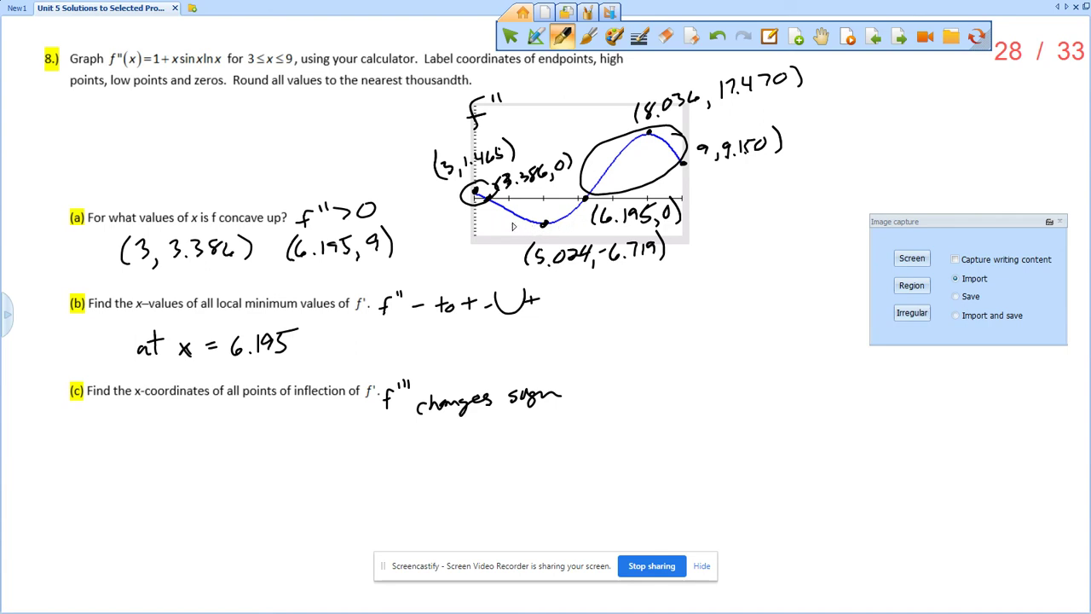
pyautogui.moveTo(505, 226); pyautogui.dragTo(516, 222)
pyautogui.moveTo(567, 192); pyautogui.dragTo(567, 206)
pyautogui.moveTo(559, 199); pyautogui.dragTo(576, 200)
pyautogui.moveTo(670, 138); pyautogui.dragTo(682, 136)
# Write part (c)'s answer: at x = 5.024 and x = 8.036
pyautogui.moveTo(186, 445); pyautogui.dragTo(195, 455)
pyautogui.moveTo(187, 439); pyautogui.dragTo(232, 452)
pyautogui.moveTo(232, 438)
pyautogui.mouseDown()
pyautogui.moveTo(216, 452)
pyautogui.moveTo(250, 436)
pyautogui.mouseUp()
pyautogui.moveTo(240, 445)
pyautogui.mouseDown()
pyautogui.moveTo(265, 451)
pyautogui.moveTo(280, 430)
pyautogui.moveTo(317, 449)
pyautogui.mouseUp()
pyautogui.click(288, 449)
pyautogui.moveTo(325, 433); pyautogui.dragTo(333, 442)
pyautogui.moveTo(328, 433)
pyautogui.mouseDown()
pyautogui.moveTo(329, 450)
pyautogui.moveTo(375, 452)
pyautogui.mouseUp()
pyautogui.moveTo(386, 443)
pyautogui.mouseDown()
pyautogui.moveTo(389, 426)
pyautogui.moveTo(424, 459)
pyautogui.mouseUp()
pyautogui.moveTo(424, 438)
pyautogui.mouseDown()
pyautogui.moveTo(410, 459)
pyautogui.moveTo(441, 439)
pyautogui.mouseUp()
pyautogui.moveTo(430, 449)
pyautogui.mouseDown()
pyautogui.moveTo(461, 432)
pyautogui.moveTo(484, 430)
pyautogui.moveTo(496, 445)
pyautogui.moveTo(516, 430)
pyautogui.mouseUp()
pyautogui.click(470, 447)
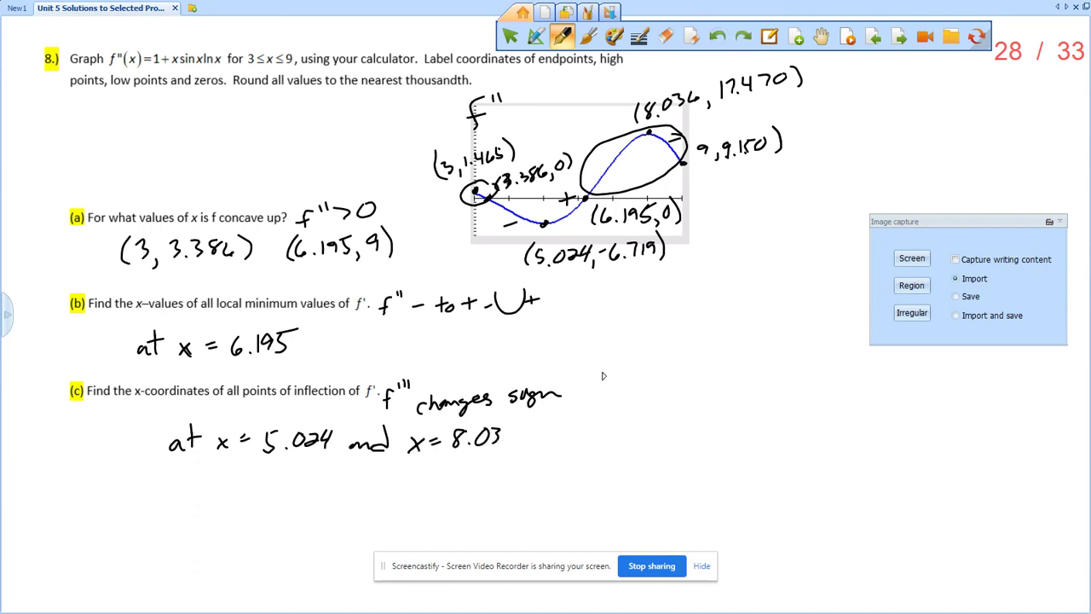
pyautogui.moveTo(517, 430); pyautogui.dragTo(503, 440)
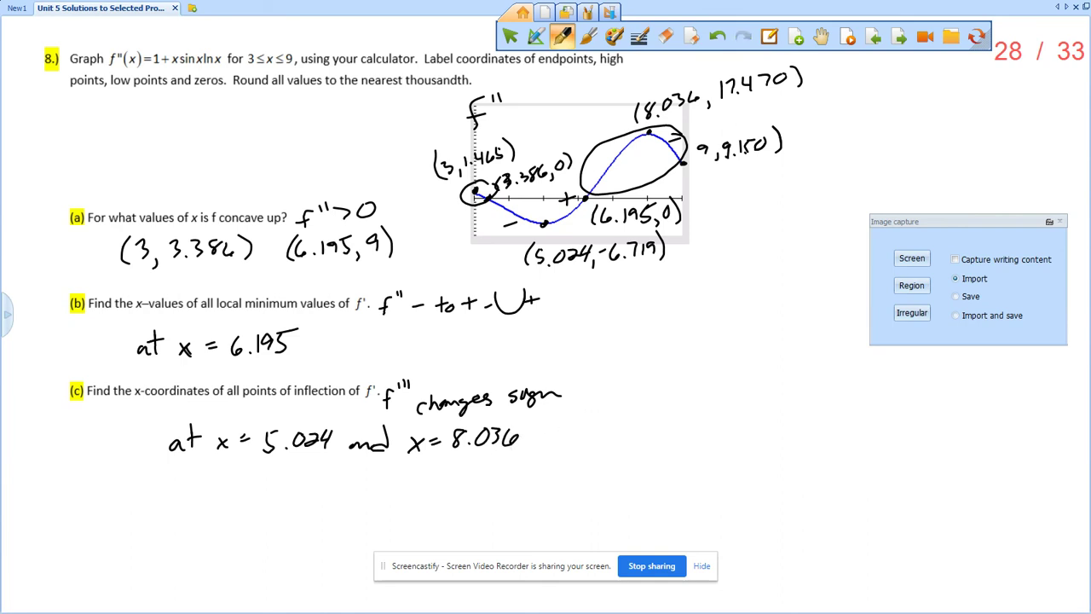